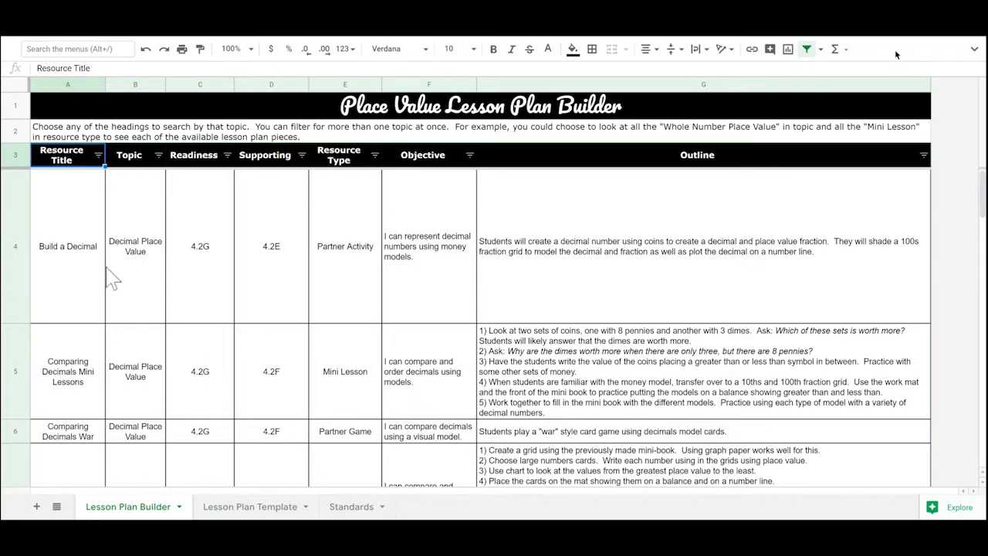
# Look through the Place Value Lesson Plan Builder's resource rows, examining the resource titles and topics
pyautogui.scroll(-5, 167, 386)
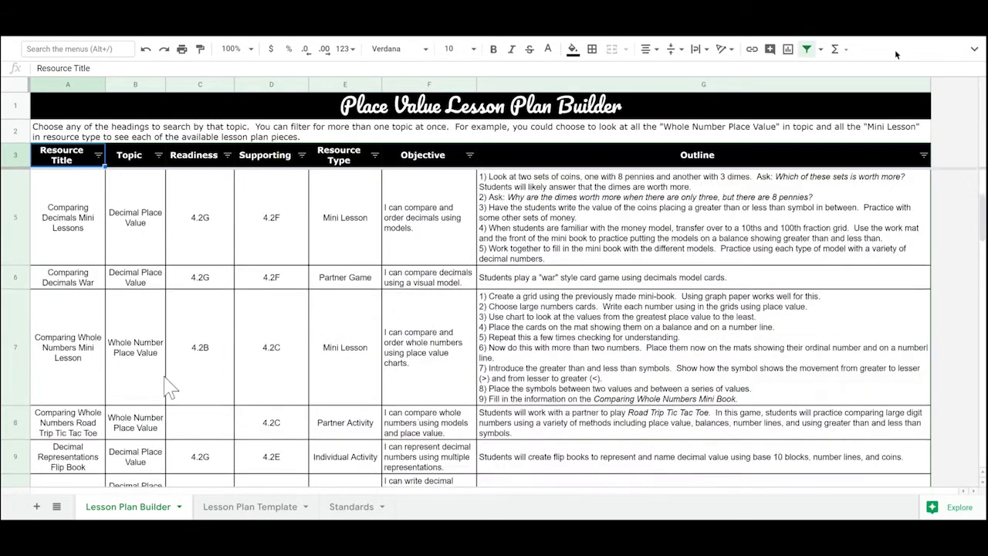
pyautogui.scroll(-6, 168, 388)
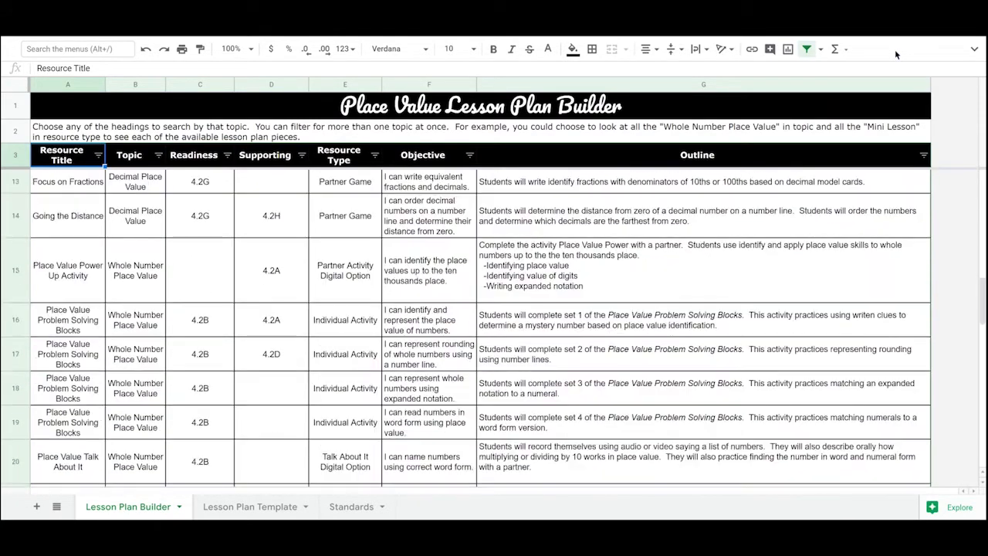
pyautogui.scroll(-6, 897, 54)
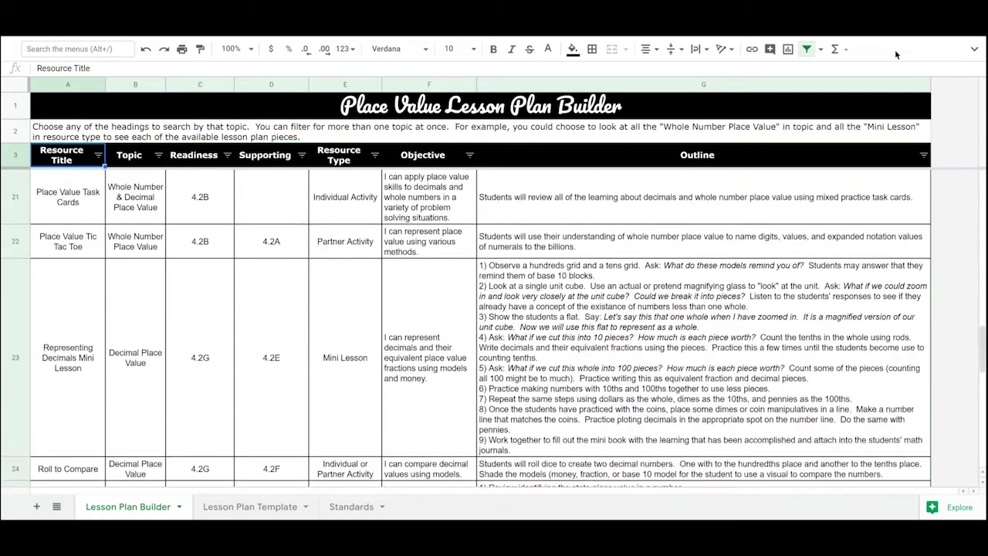
pyautogui.scroll(-5, 897, 54)
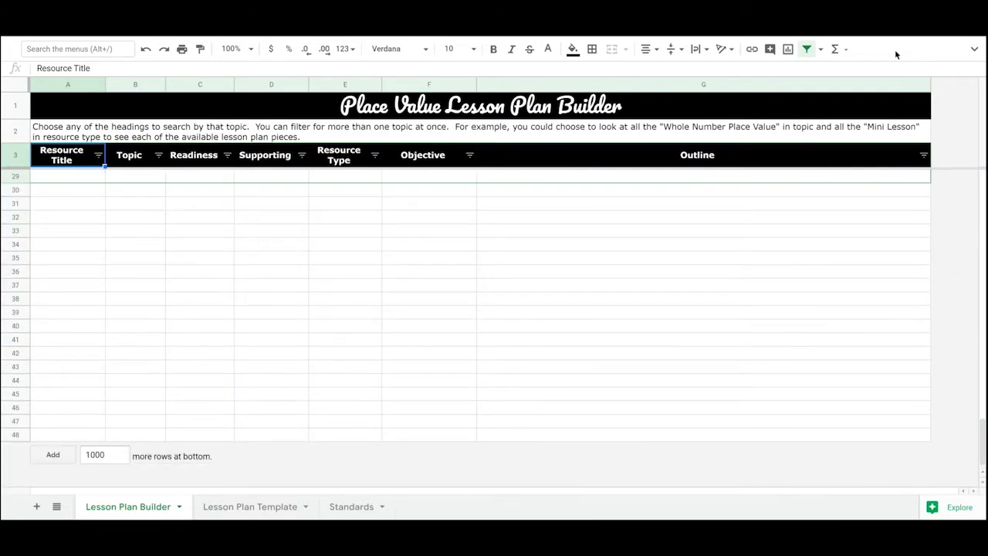
pyautogui.scroll(10, 897, 55)
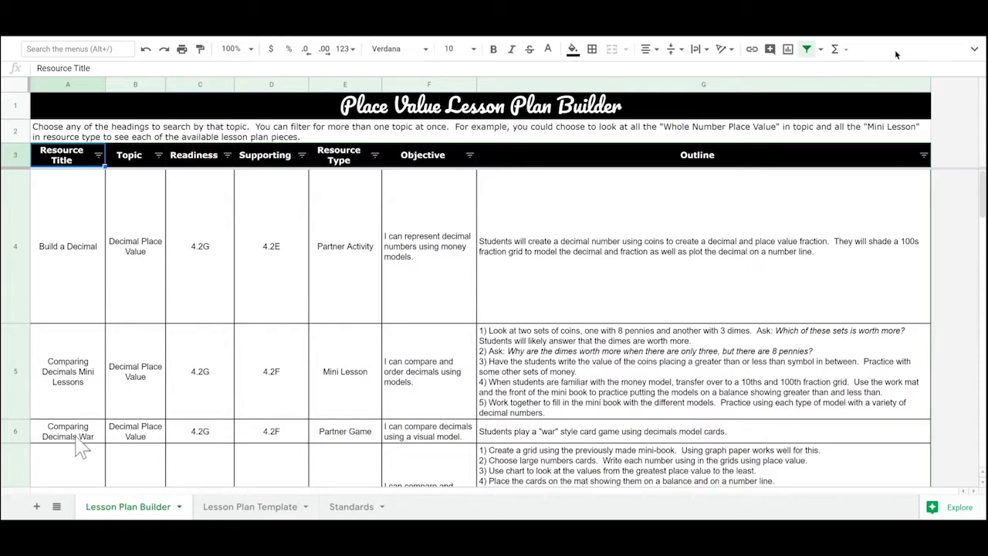
pyautogui.scroll(-3, 83, 470)
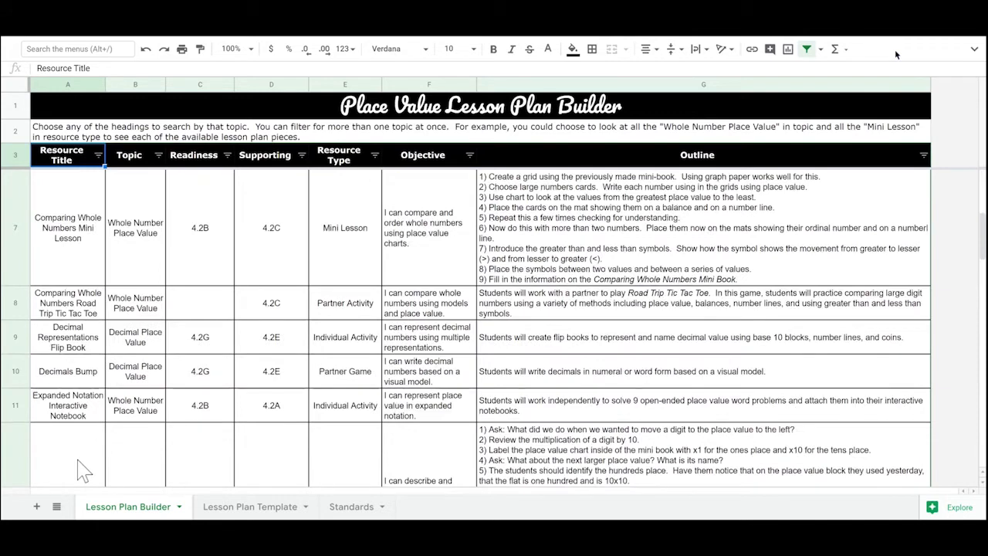
pyautogui.scroll(3, 147, 414)
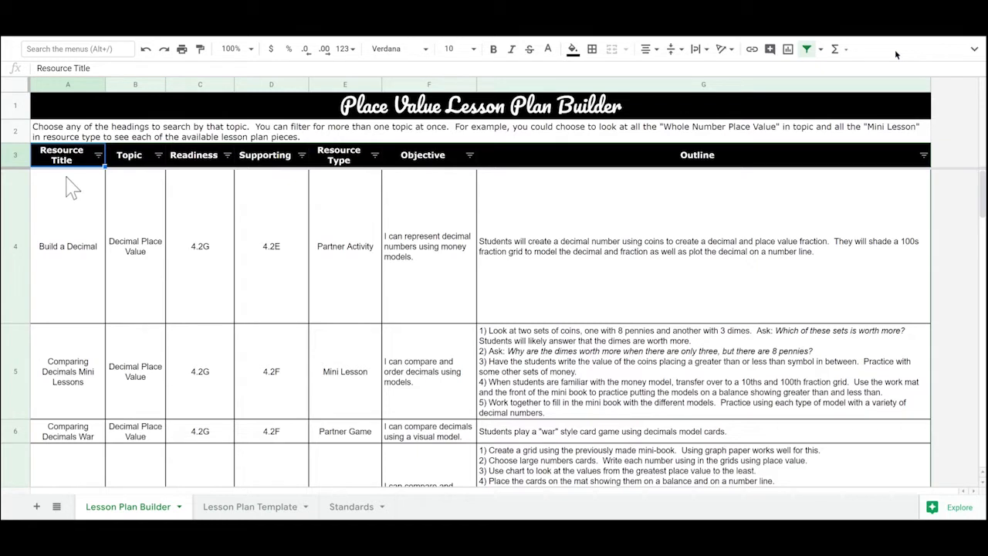
pyautogui.click(81, 401)
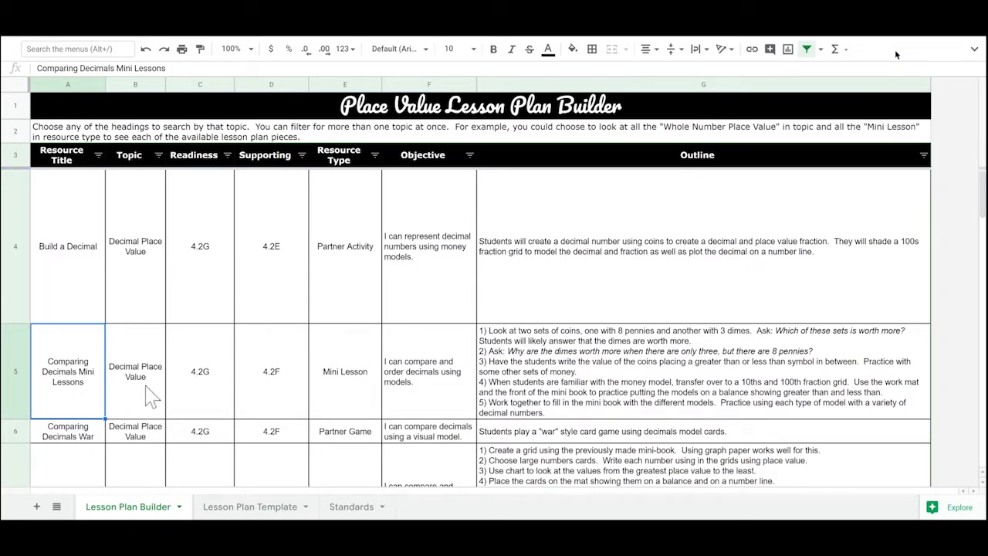
pyautogui.scroll(-3, 152, 396)
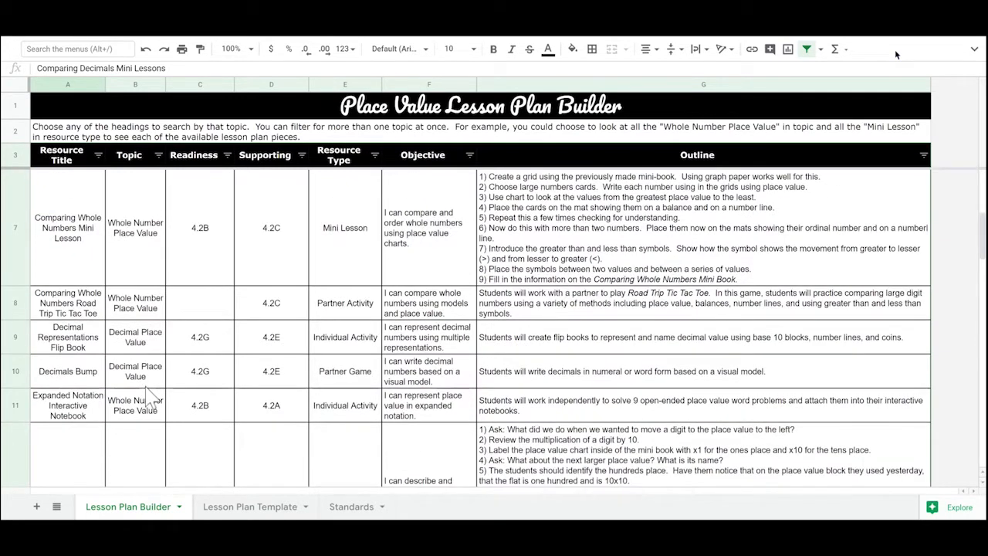
pyautogui.scroll(3, 148, 413)
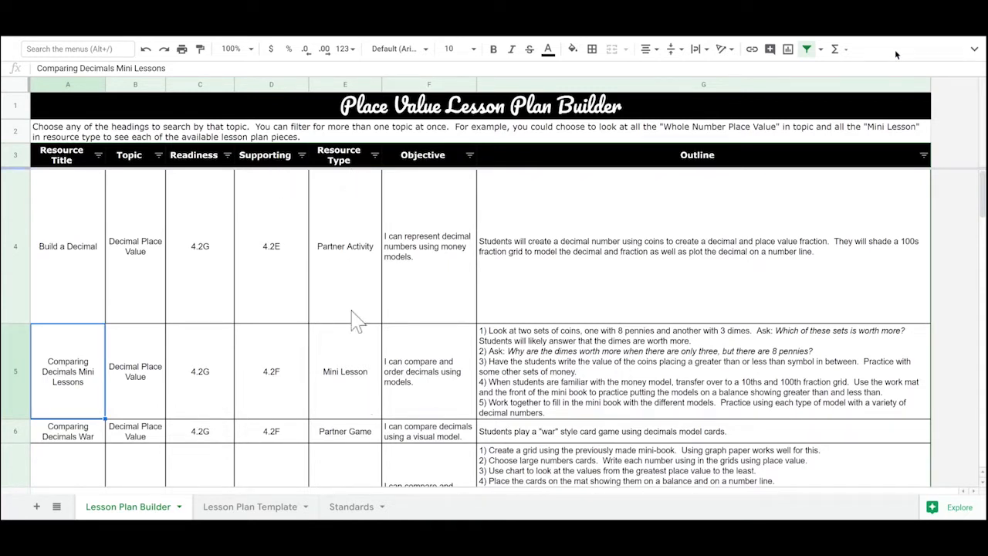
# Examine the resource types in the list, plus the objective and outline of Comparing Decimals Mini Lessons
pyautogui.click(355, 379)
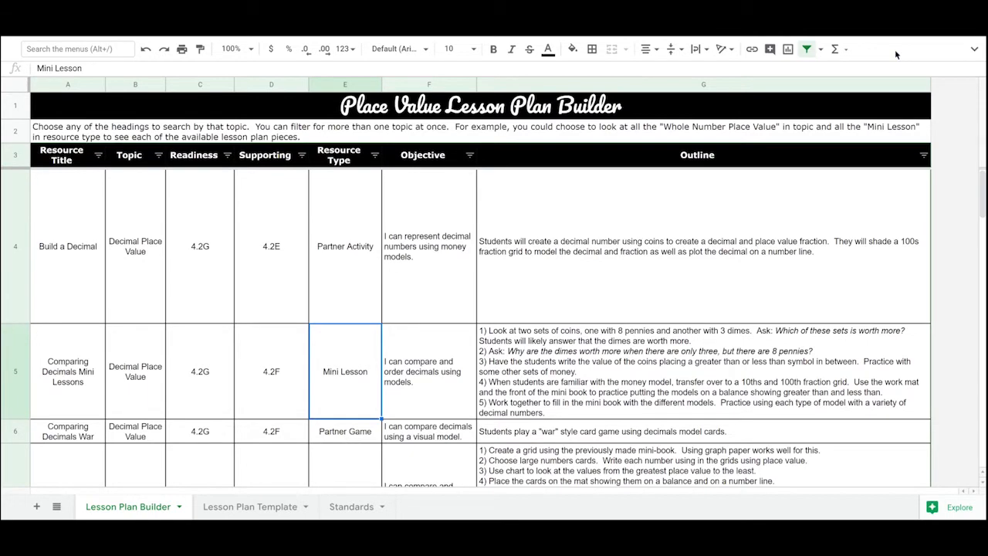
pyautogui.scroll(-3, 896, 54)
pyautogui.click(346, 442)
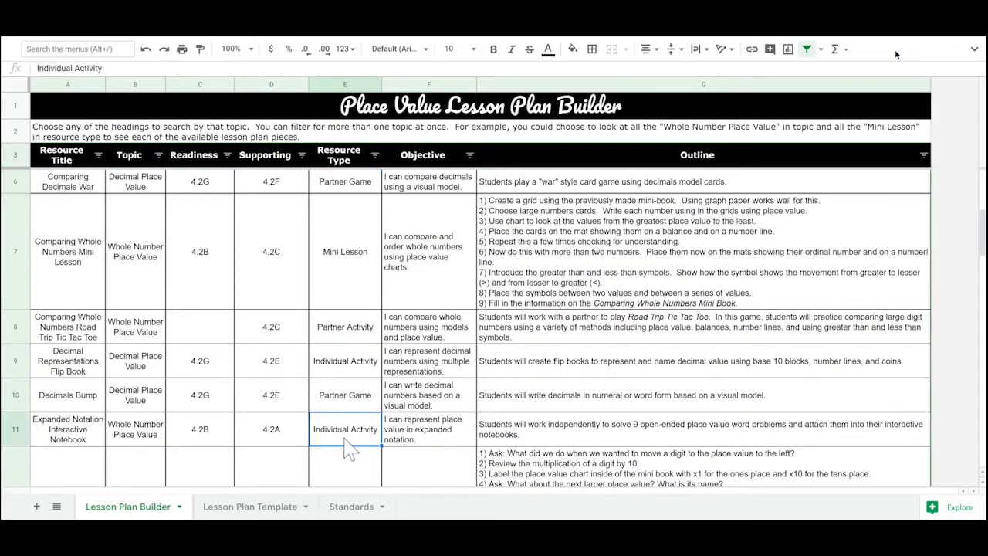
pyautogui.scroll(3, 348, 448)
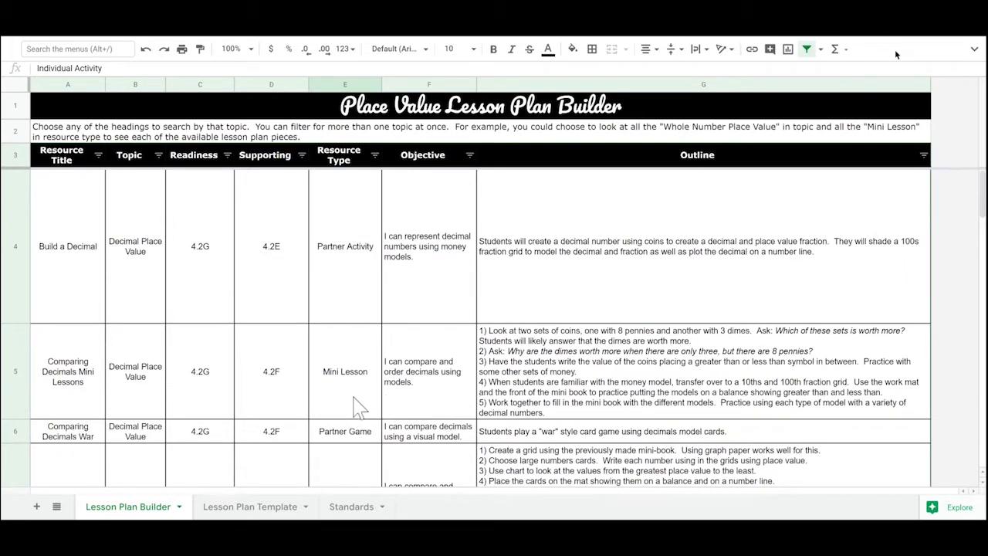
pyautogui.click(430, 405)
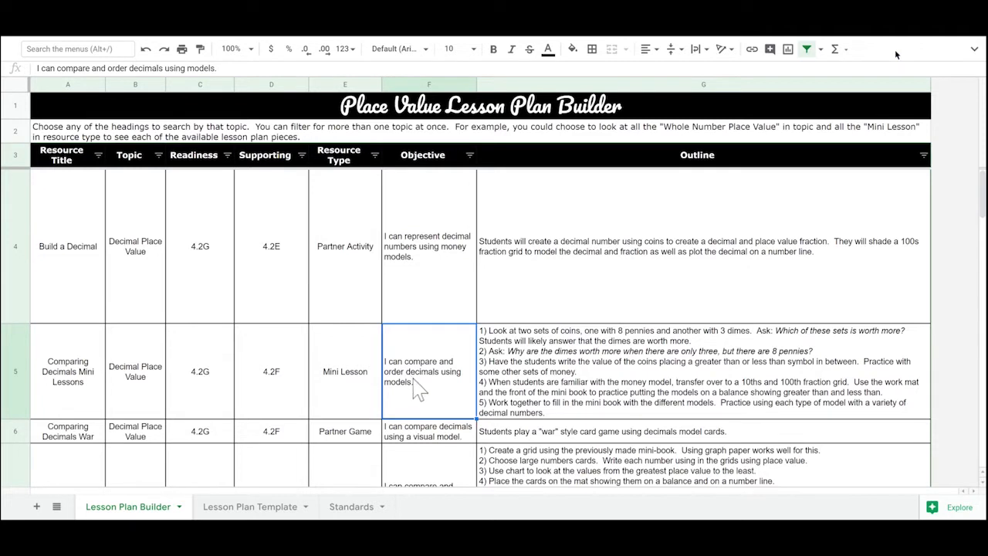
pyautogui.click(615, 370)
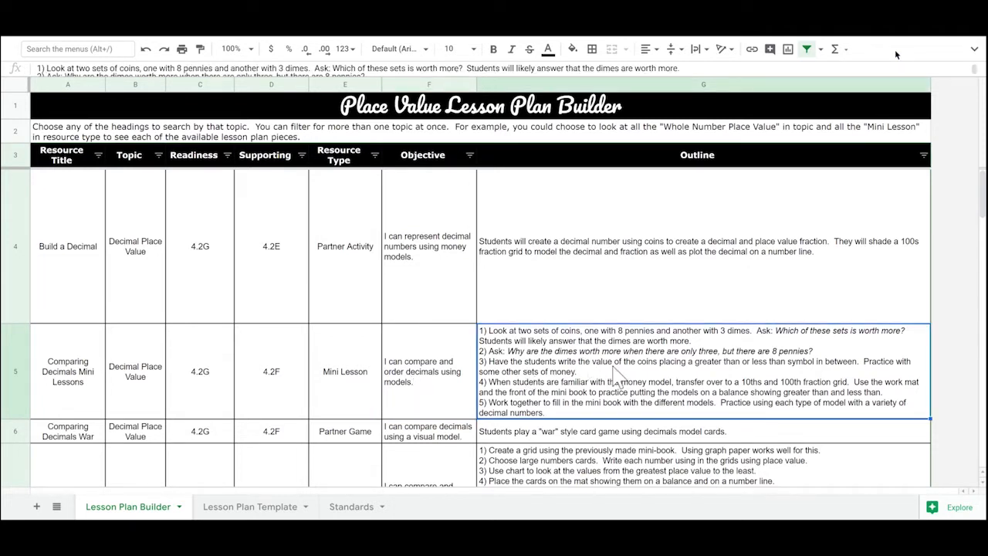
pyautogui.scroll(-2, 594, 390)
pyautogui.scroll(2, 594, 390)
# Replace "I can" with "The learning will" in the objective of Comparing Decimals Mini Lessons
pyautogui.click(403, 371)
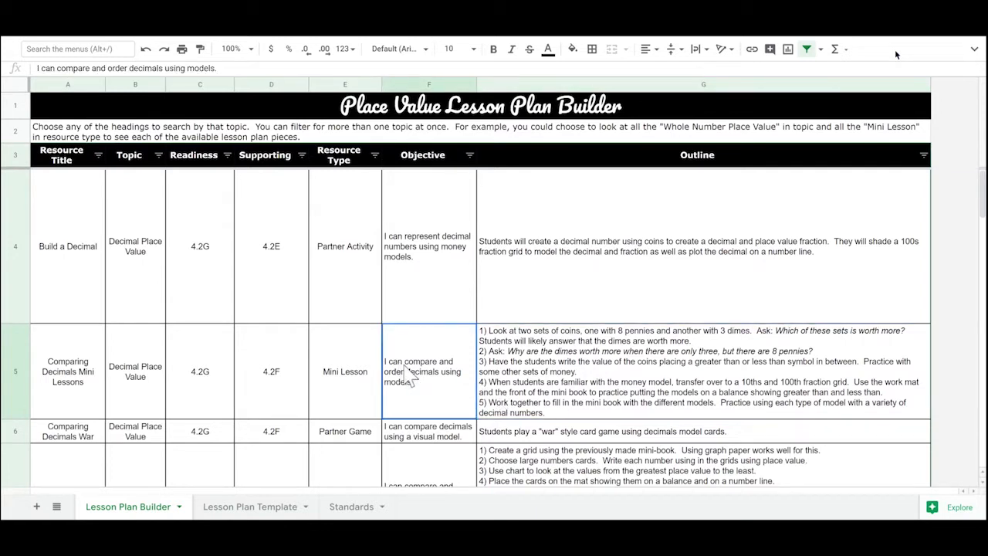
pyautogui.click(404, 367)
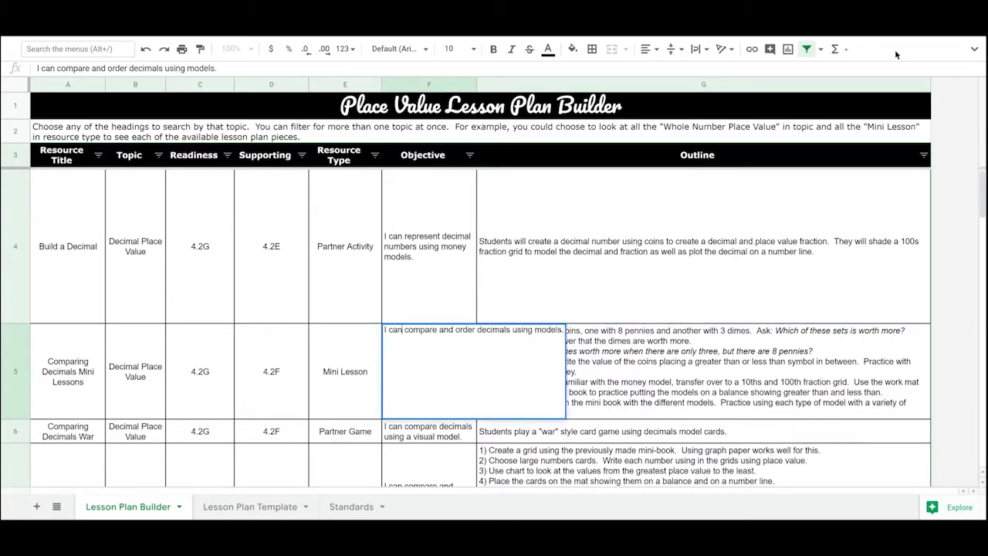
pyautogui.moveTo(402, 330); pyautogui.dragTo(385, 330)
pyautogui.write('Th')
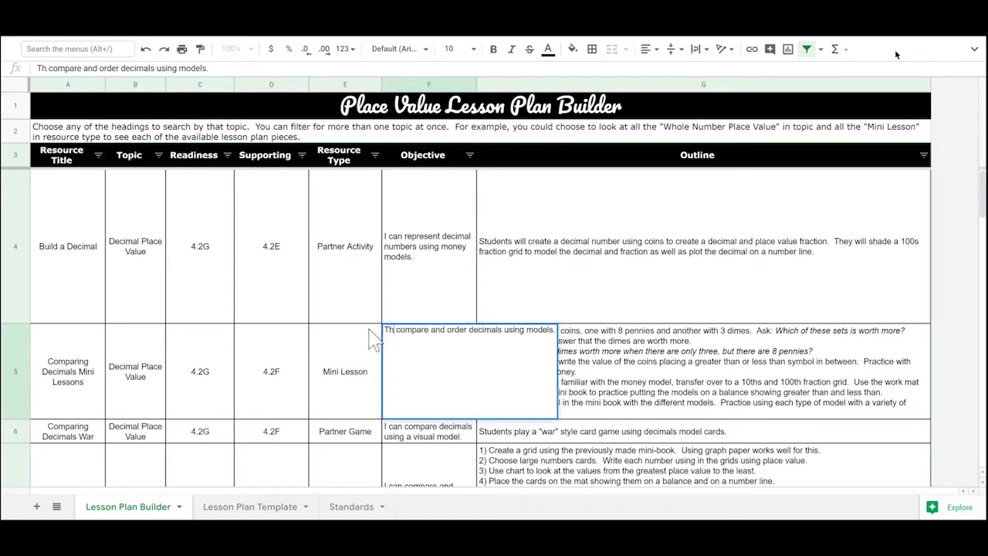
pyautogui.write('e learn')
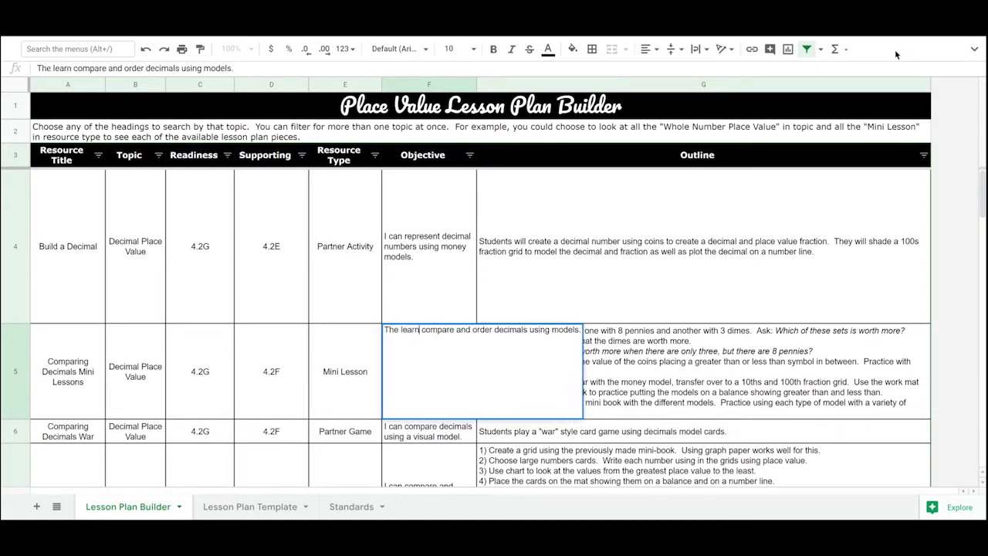
pyautogui.write('ing will')
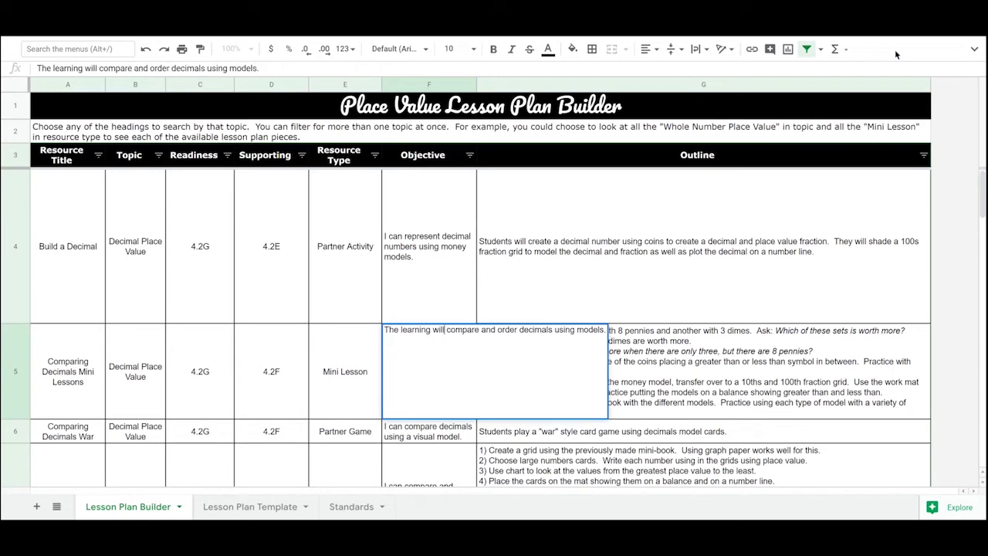
pyautogui.press('Return')
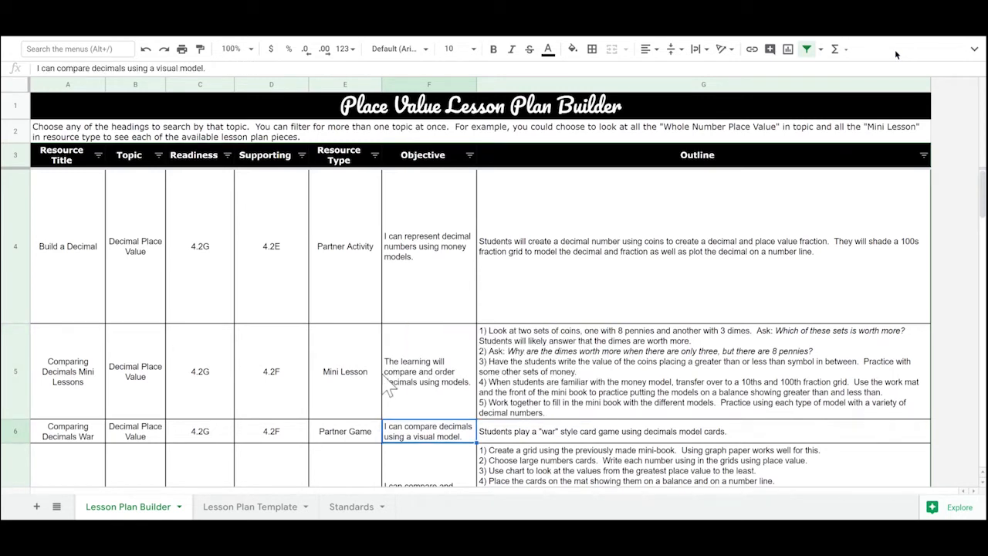
# Correct "learning" to "learner" in the Comparing Decimals Mini Lessons objective so it begins "The learner will"
pyautogui.doubleClick(430, 380)
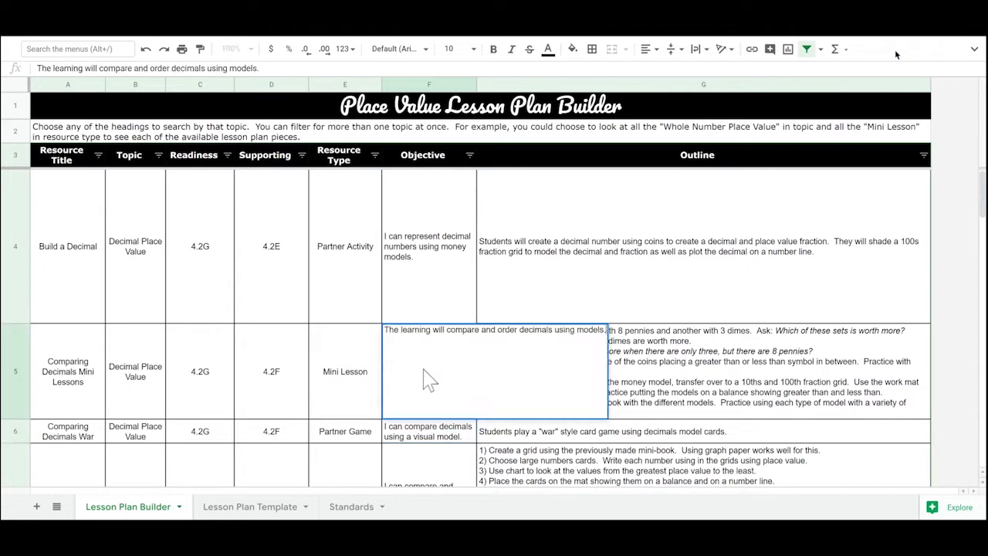
pyautogui.click(430, 329)
pyautogui.press('BackSpace')
pyautogui.press('BackSpace')
pyautogui.press('BackSpace')
pyautogui.write('er')
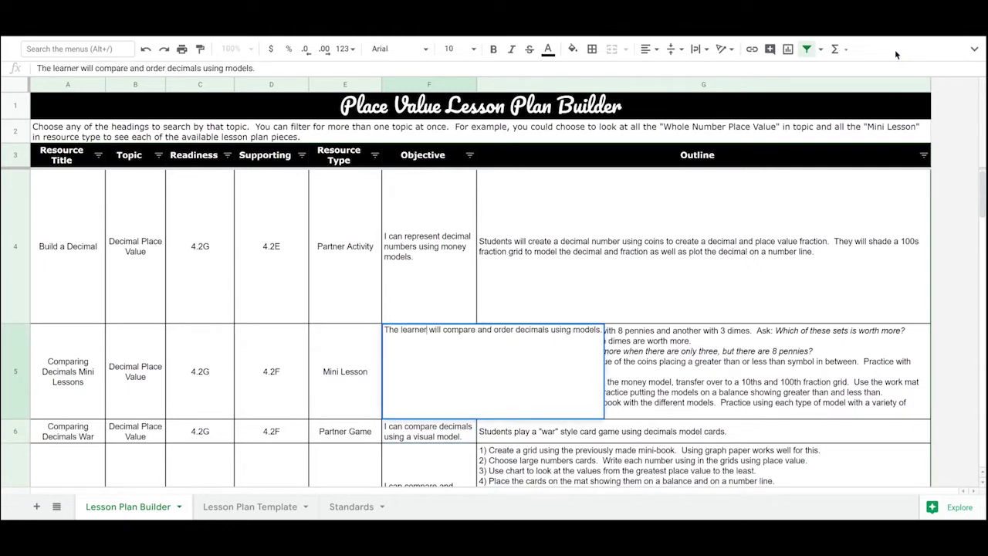
pyautogui.press('Return')
# Open the outline text of Comparing Decimals Mini Lessons for editing, then leave it without making changes
pyautogui.press('Up')
pyautogui.press('Right')
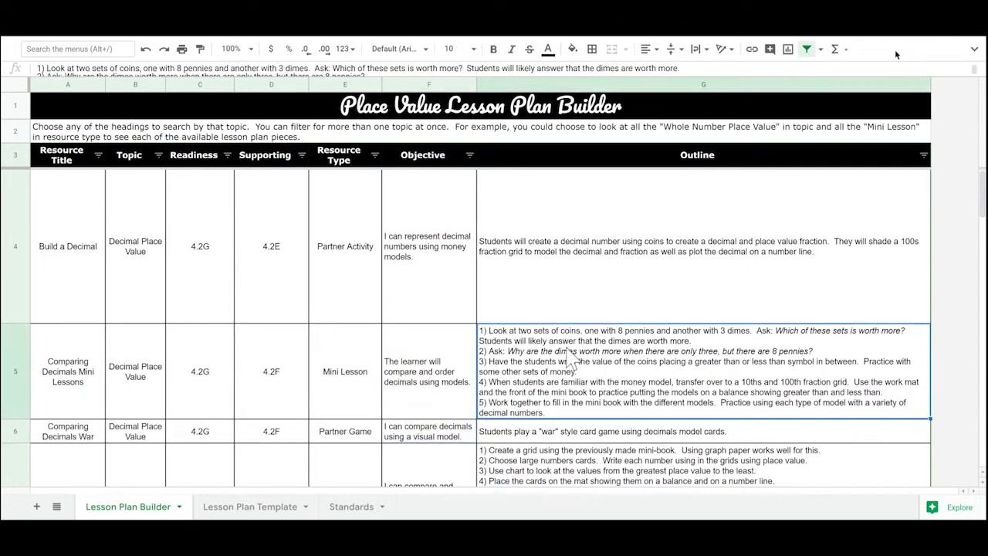
pyautogui.press('Return')
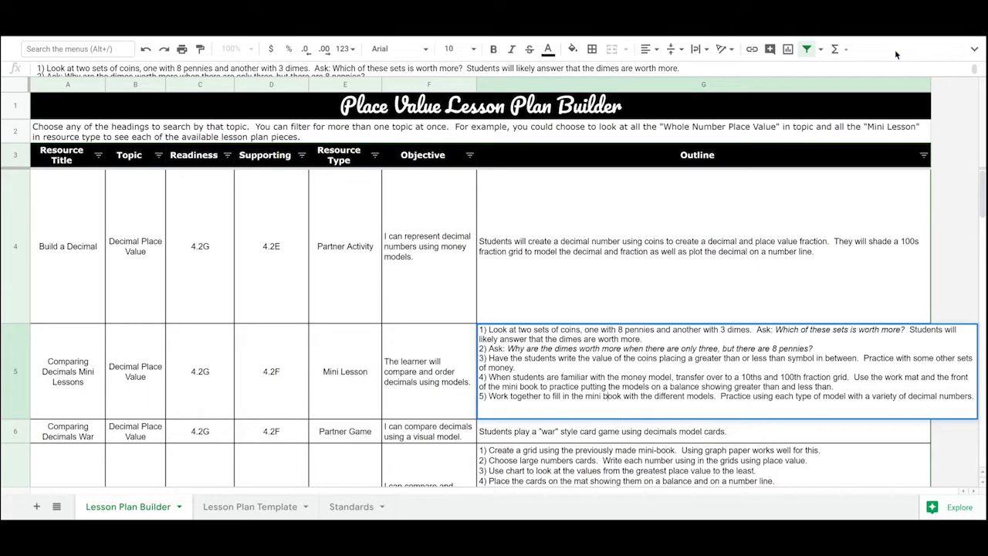
pyautogui.click(421, 438)
pyautogui.scroll(-2, 421, 439)
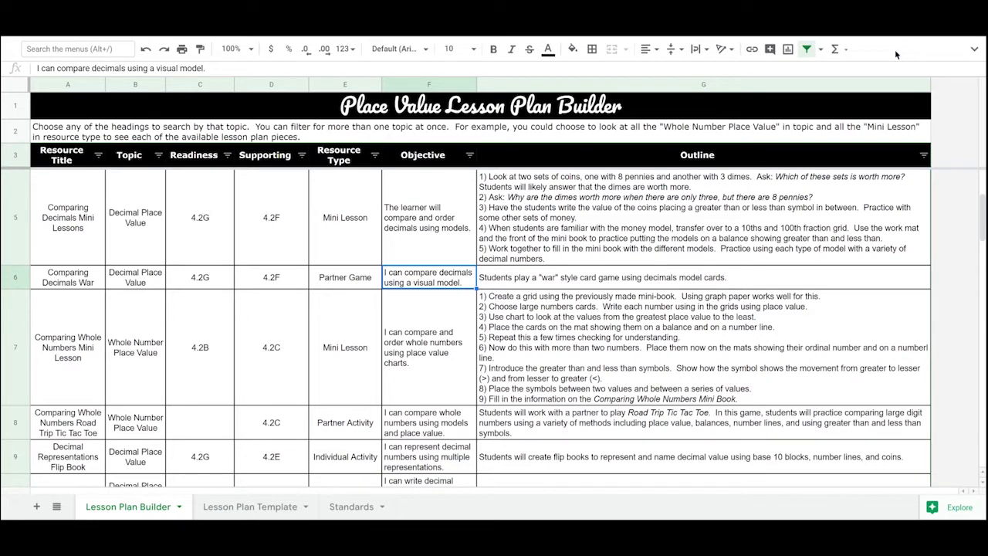
pyautogui.scroll(2, 389, 363)
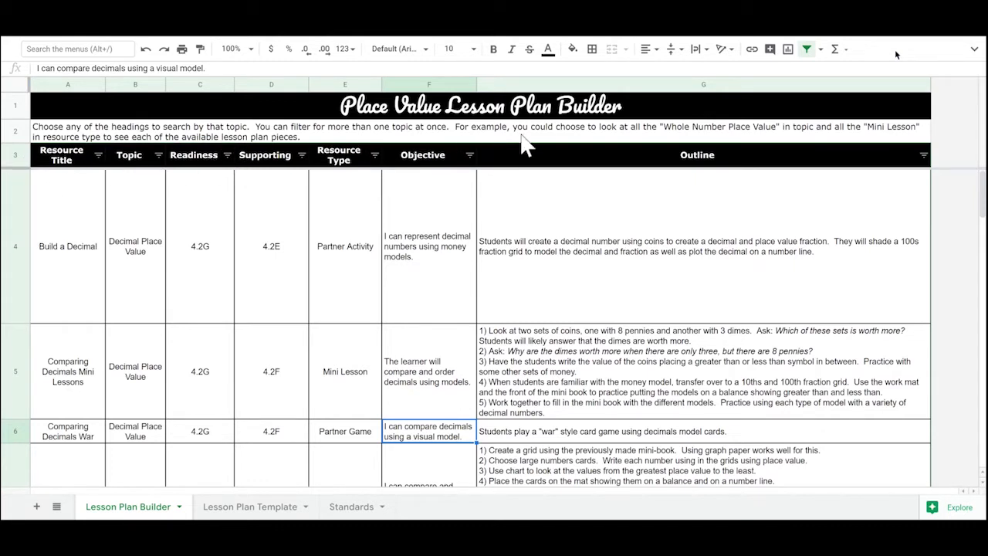
# Sort the resource list by the Readiness column from A to Z and look through the sorted rows
pyautogui.click(227, 155)
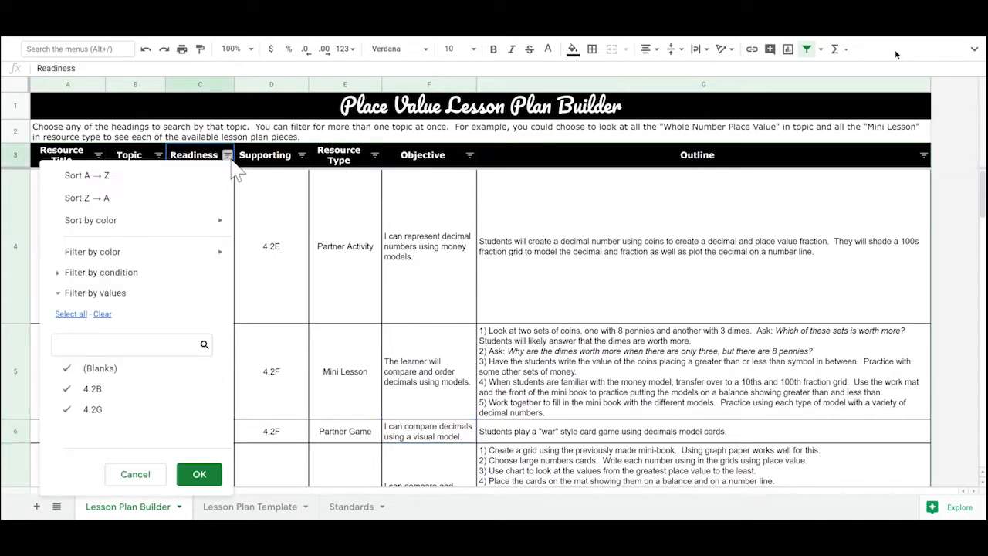
pyautogui.click(122, 177)
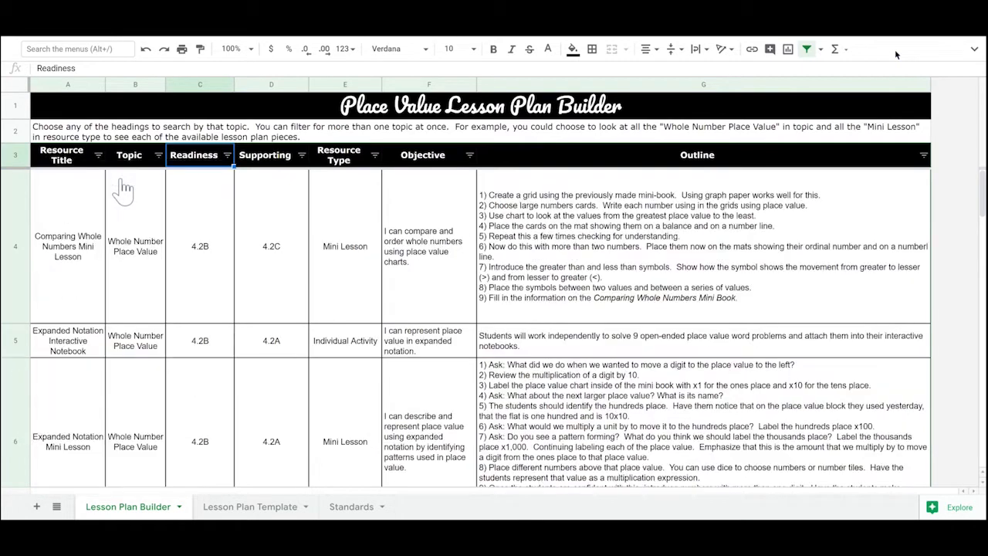
pyautogui.scroll(-5, 209, 429)
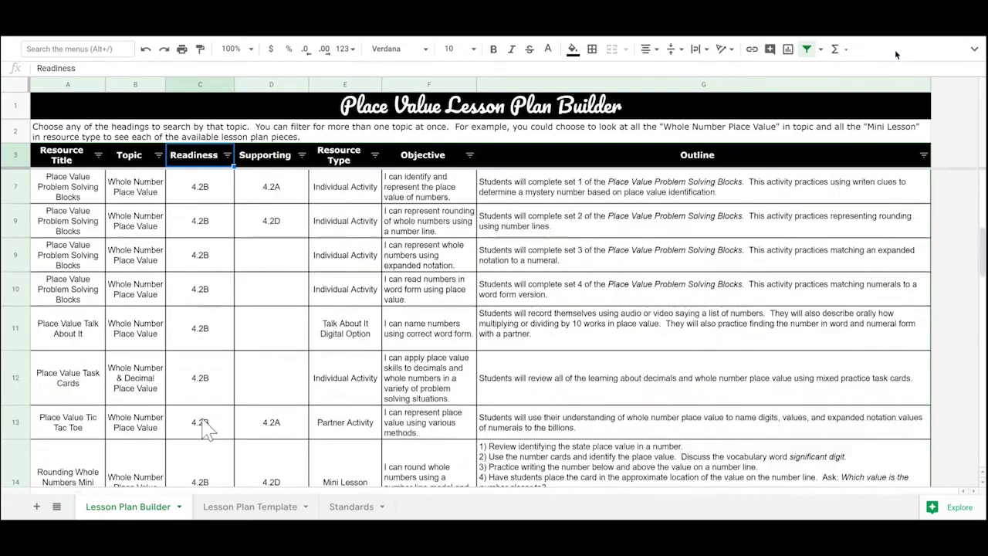
pyautogui.scroll(-2, 208, 430)
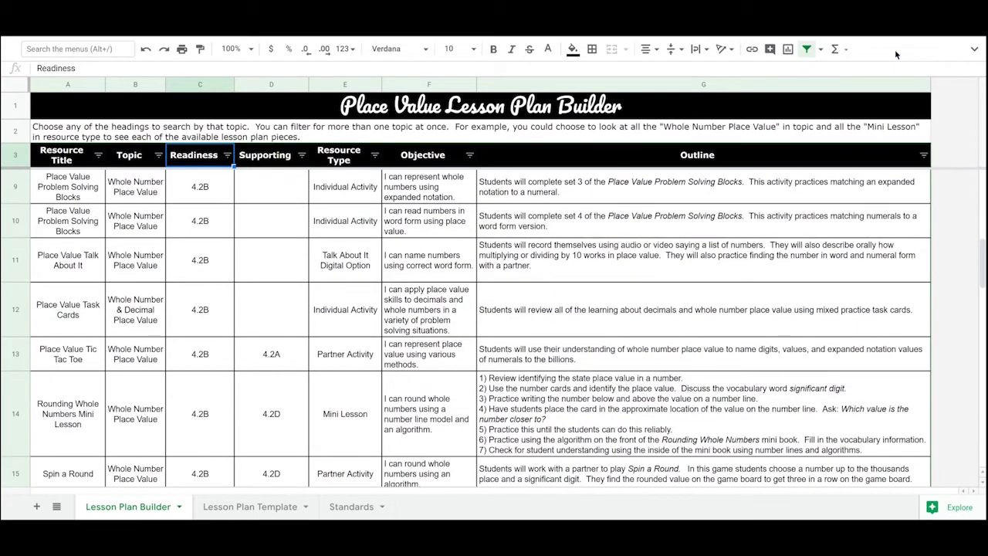
pyautogui.scroll(-2, 207, 430)
pyautogui.scroll(-2, 896, 54)
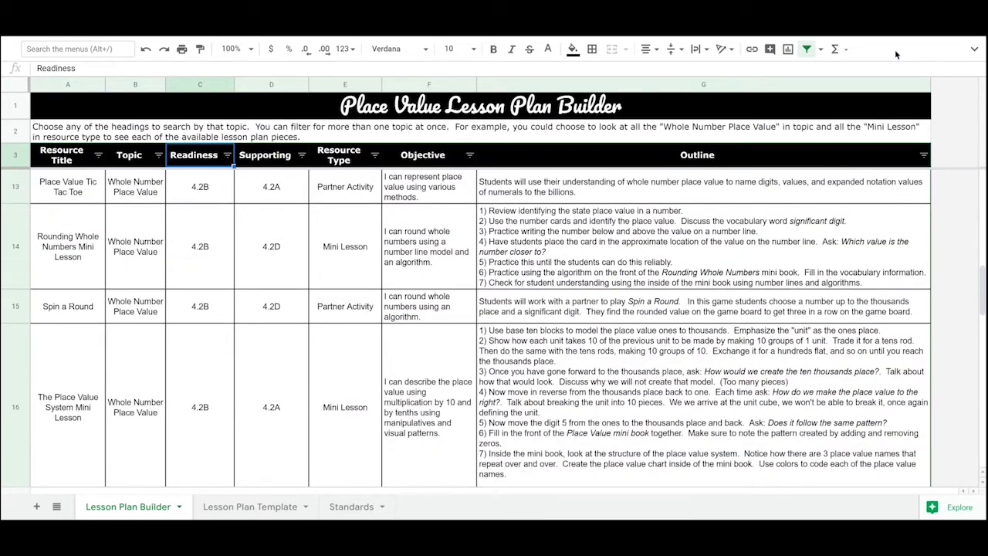
pyautogui.scroll(-2, 895, 54)
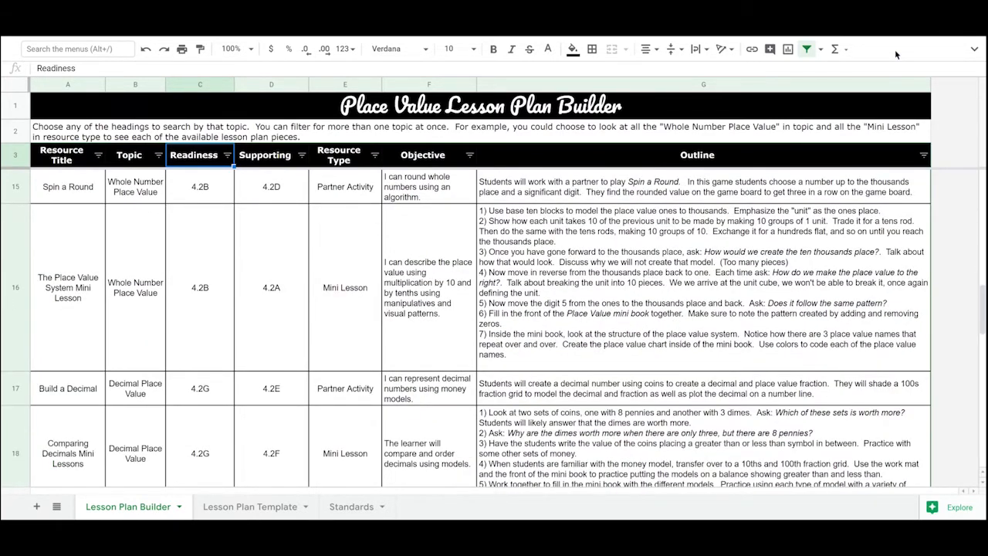
pyautogui.scroll(10, 896, 54)
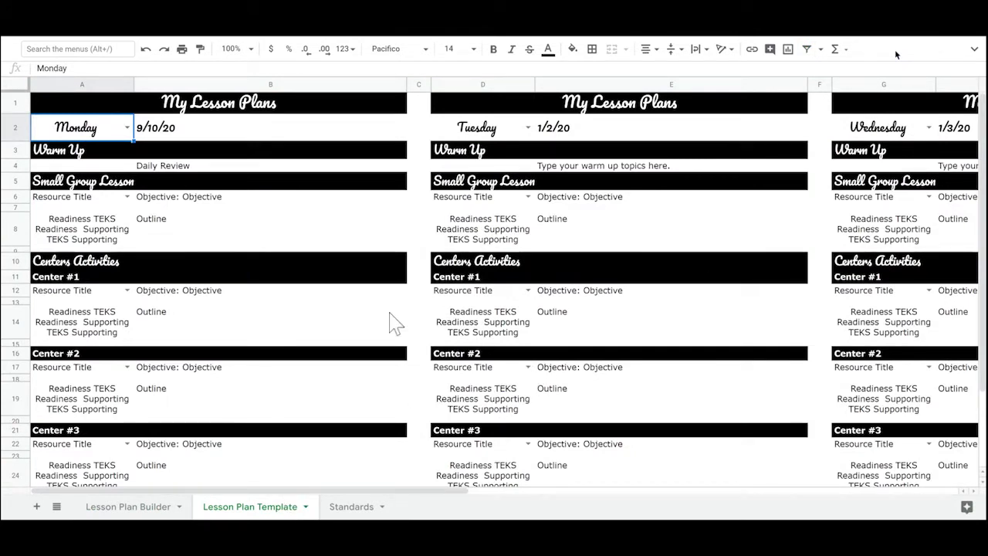
# Replace "My" in the Monday plan's "My Lesson Plans" title with the teacher's first name in possessive form
pyautogui.scroll(-3, 302, 318)
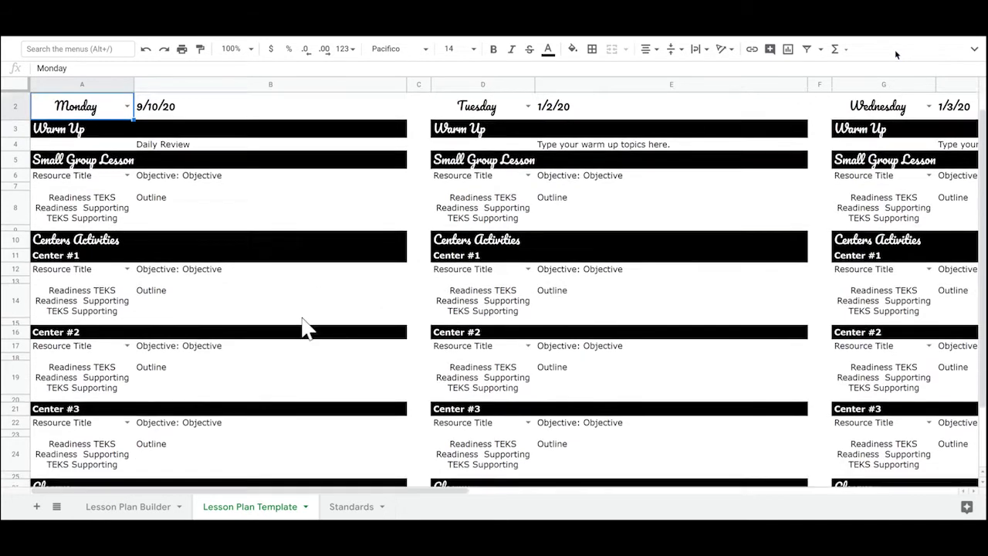
pyautogui.scroll(1, 307, 328)
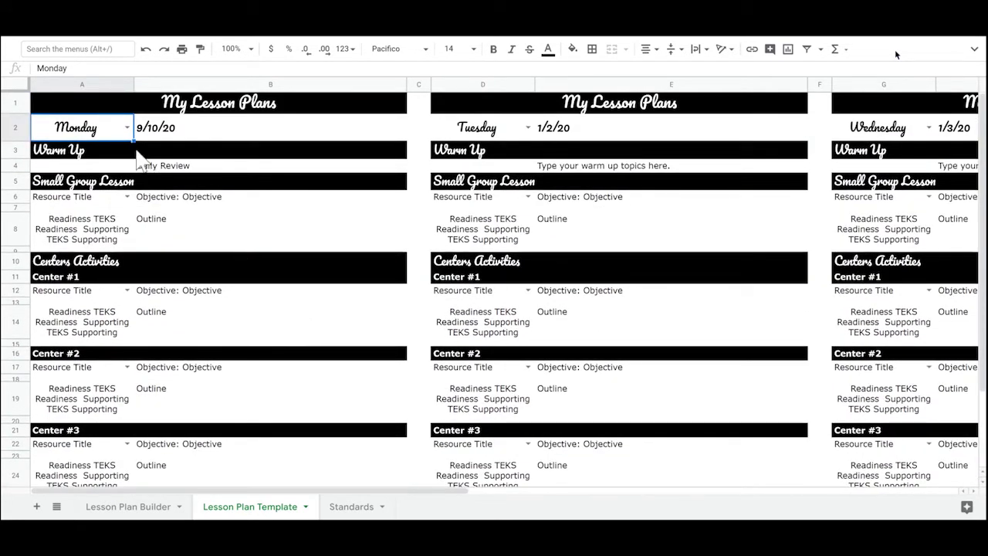
pyautogui.click(193, 106)
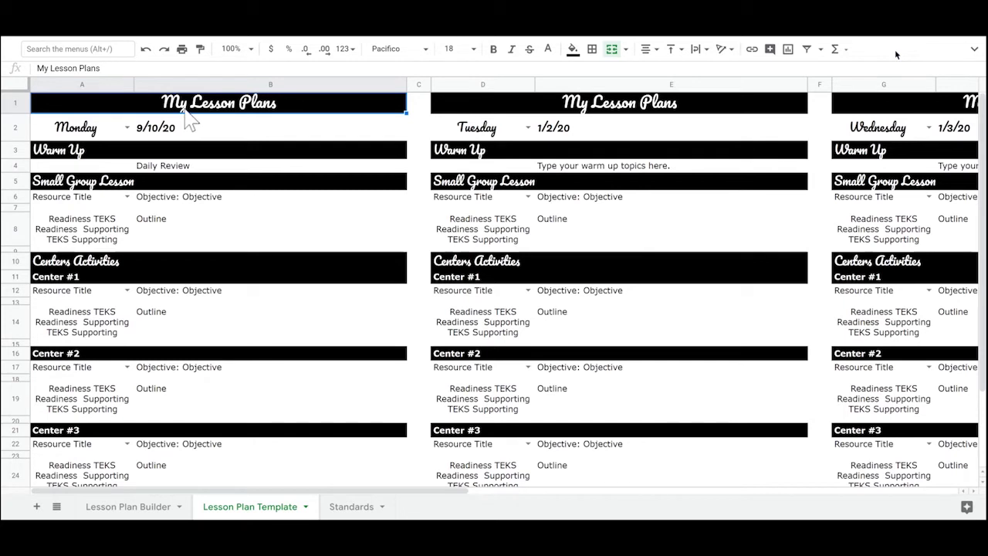
pyautogui.click(51, 68)
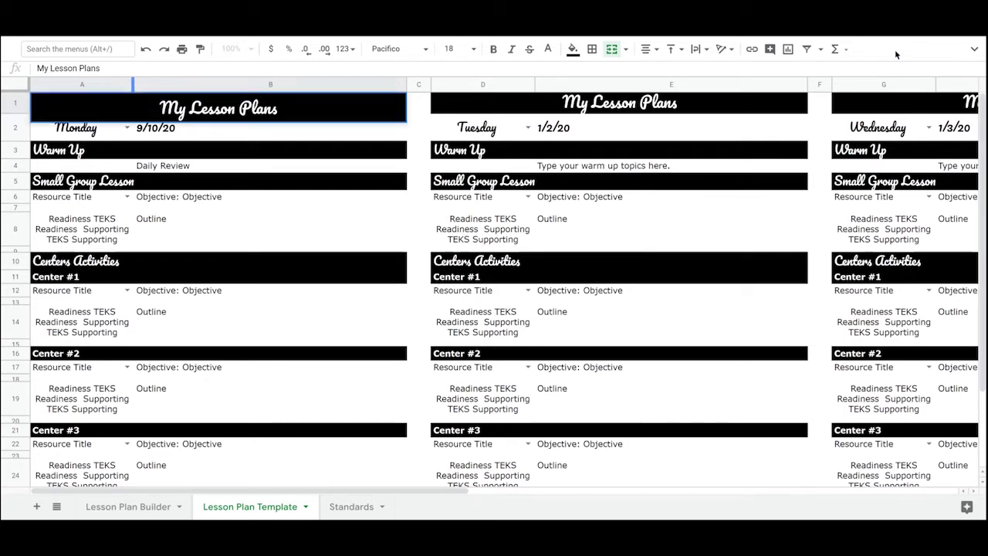
pyautogui.press('BackSpace')
pyautogui.press('BackSpace')
pyautogui.press('BackSpace')
pyautogui.write('Lauren')
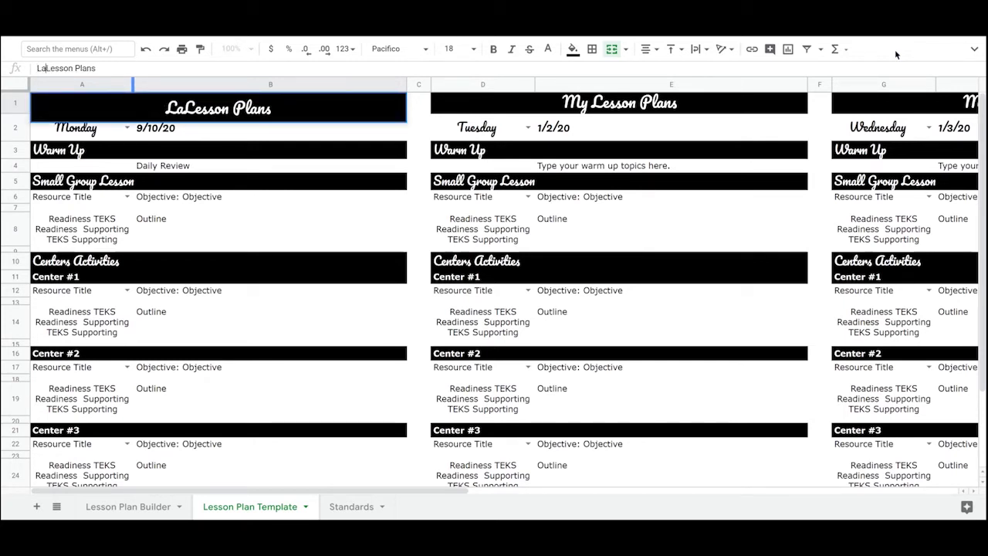
pyautogui.write("'s")
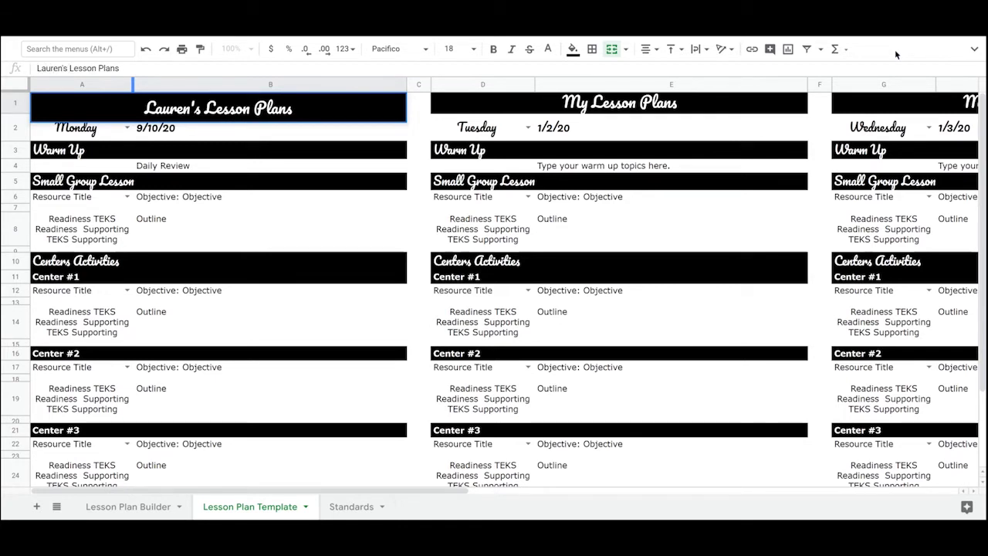
pyautogui.press('Return')
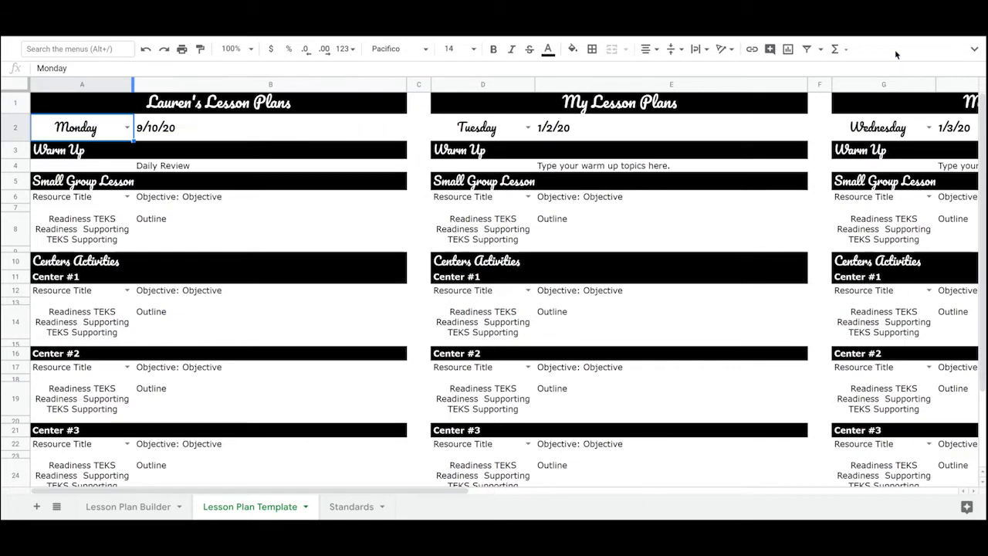
# Look at the weekday choices for the Monday plan, leave them without choosing, and select the date cell beside them
pyautogui.click(127, 128)
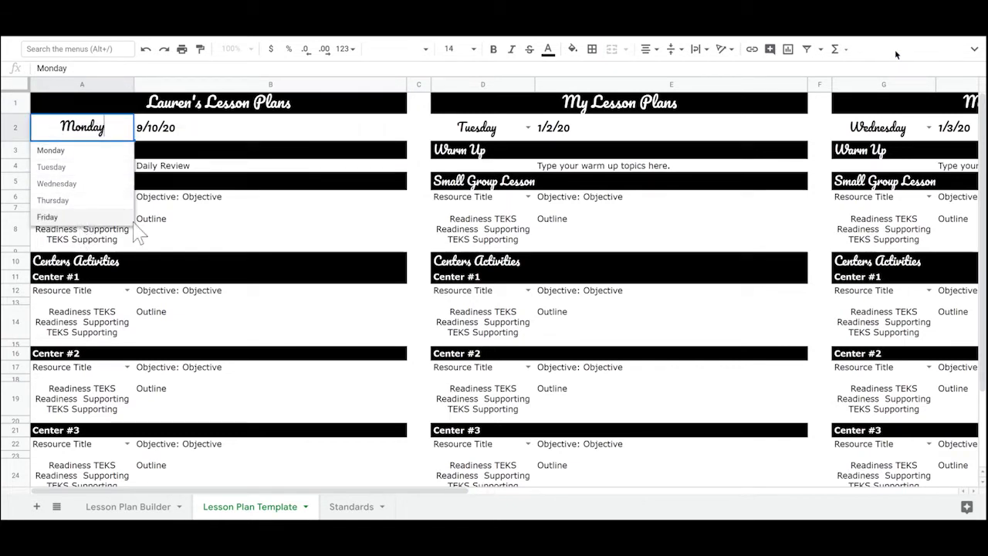
pyautogui.click(218, 170)
pyautogui.click(188, 128)
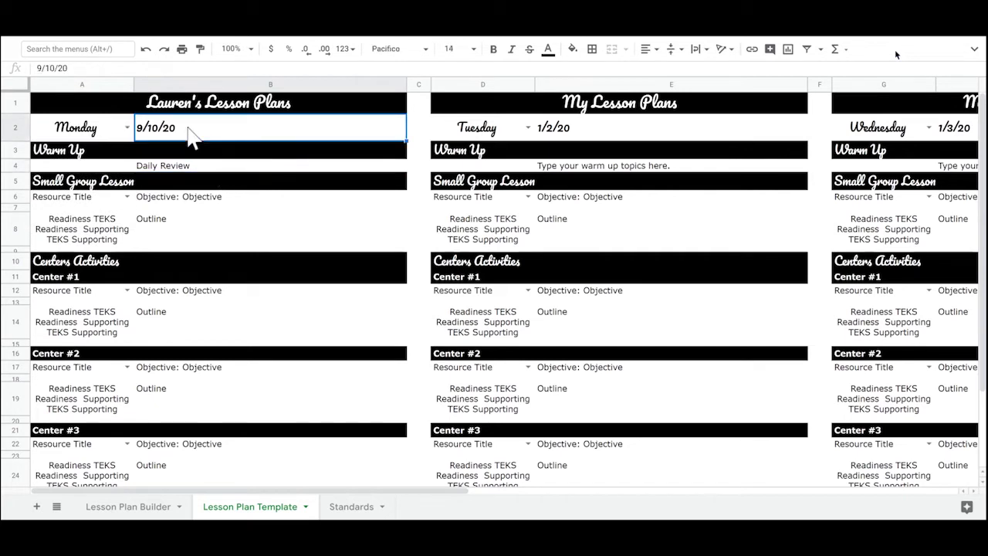
# Change Monday's Warm Up text to "Daily Skills Review"
pyautogui.click(168, 176)
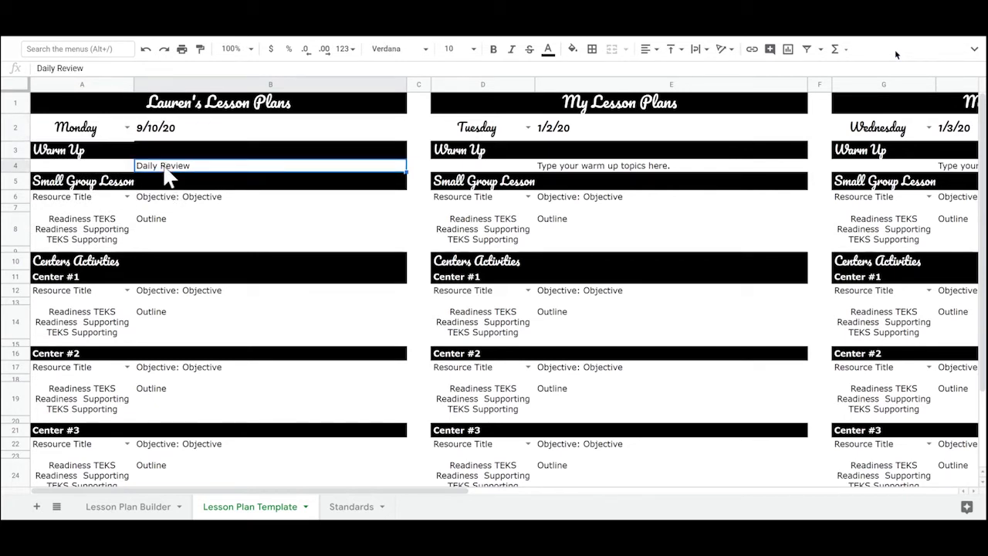
pyautogui.write('Skills')
pyautogui.press('Return')
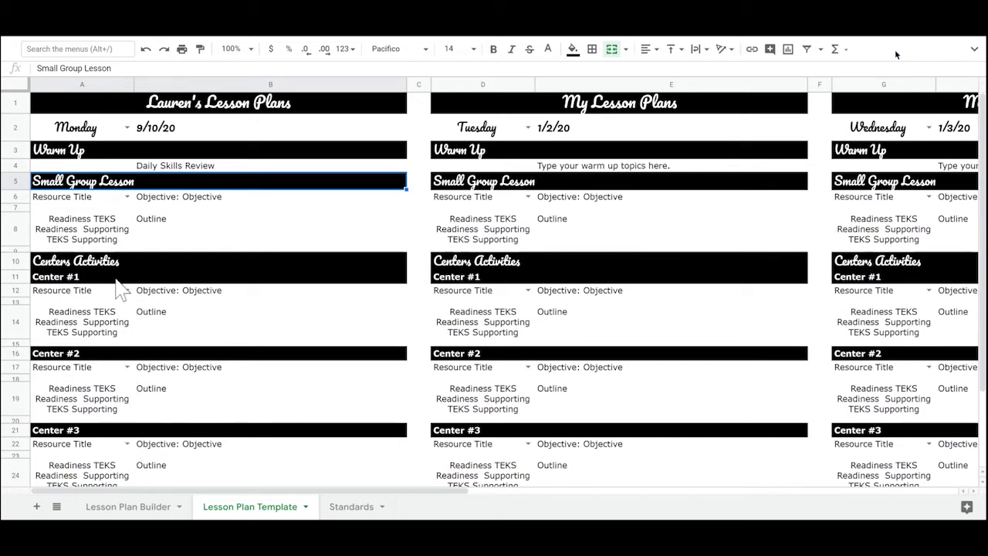
# Choose Expanded Notation Mini Lesson as Monday's Small Group Lesson resource and look through its outline
pyautogui.click(128, 197)
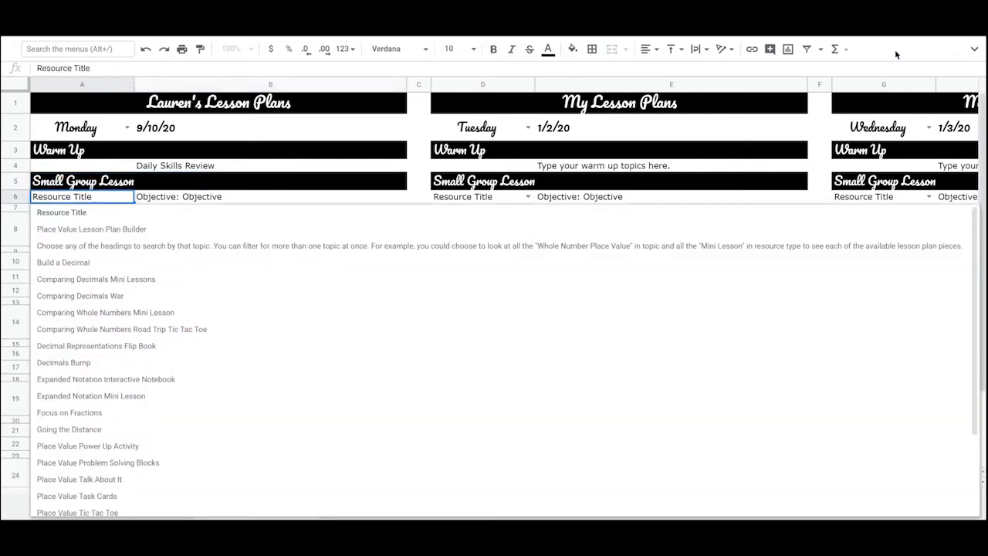
pyautogui.scroll(-3, 123, 406)
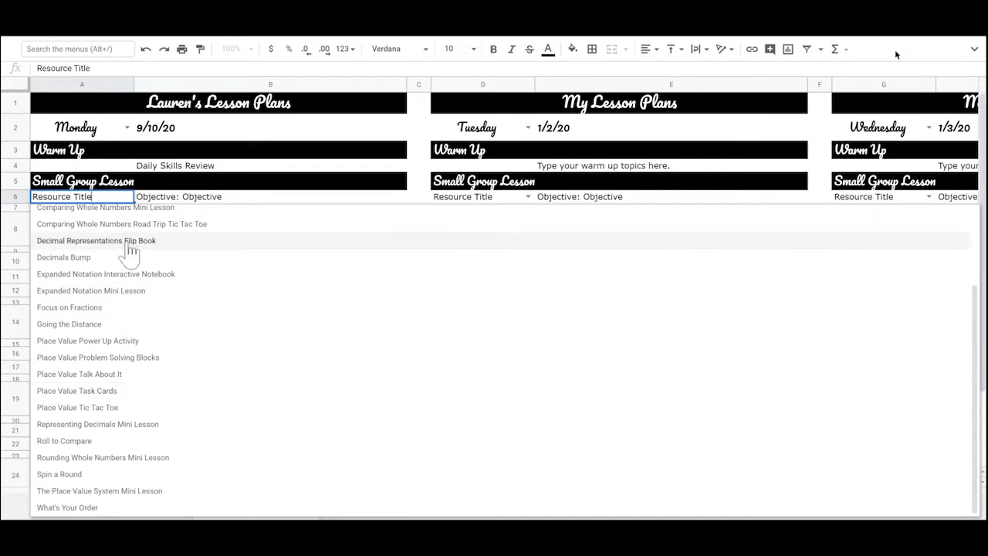
pyautogui.click(124, 291)
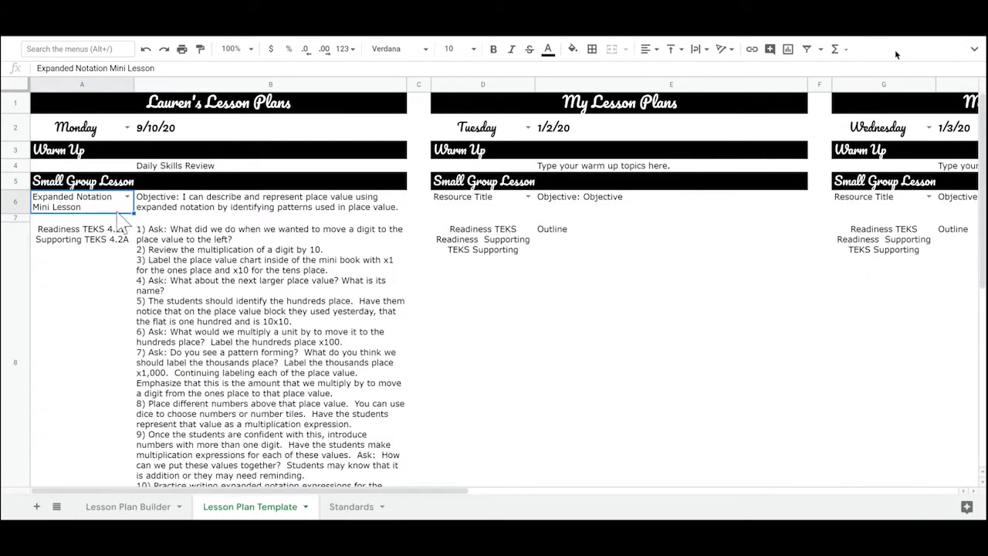
pyautogui.scroll(-1, 256, 339)
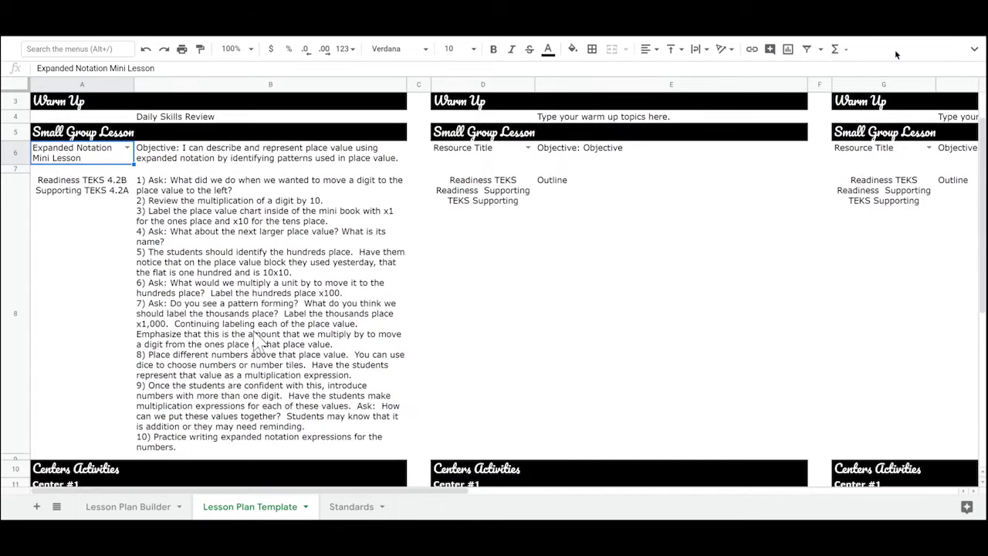
pyautogui.scroll(1, 254, 332)
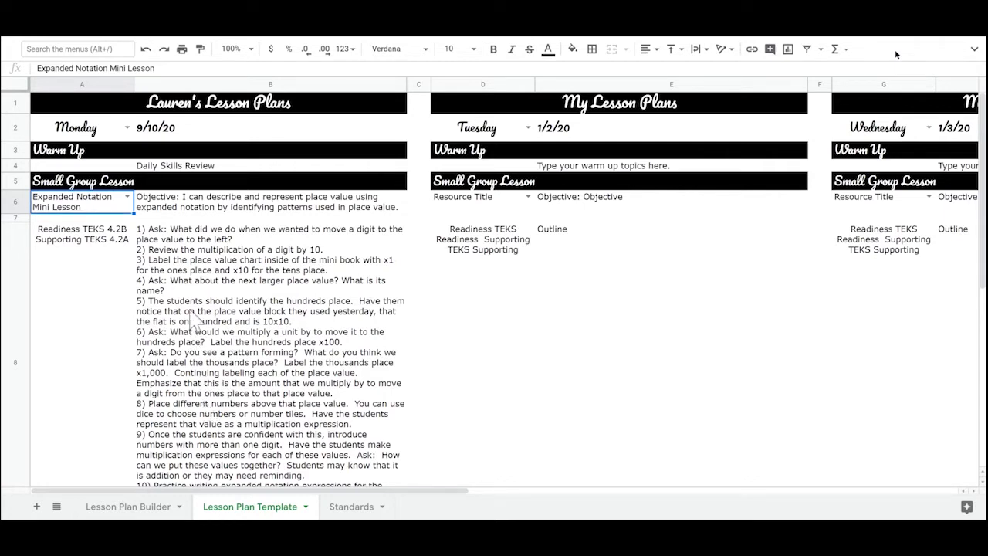
# Open the outline formula of Monday's Small Group Lesson for viewing, leave it without changes, and select the outline cell again
pyautogui.click(249, 287)
pyautogui.doubleClick(248, 288)
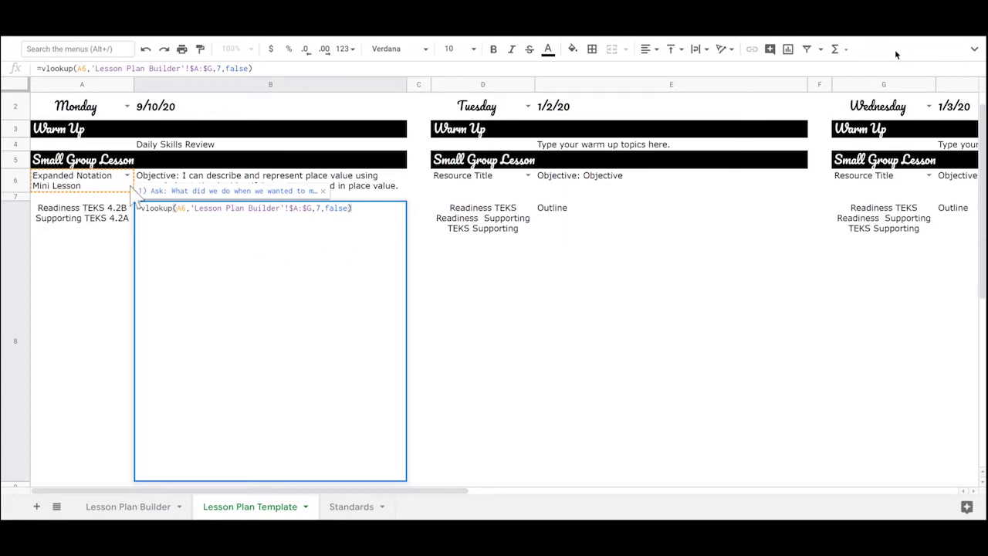
pyautogui.press('Return')
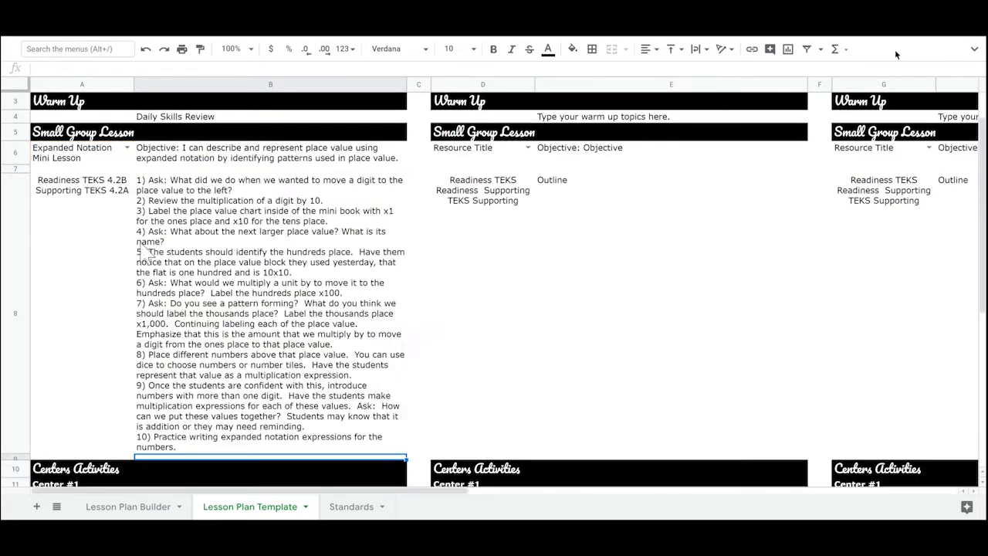
pyautogui.click(204, 348)
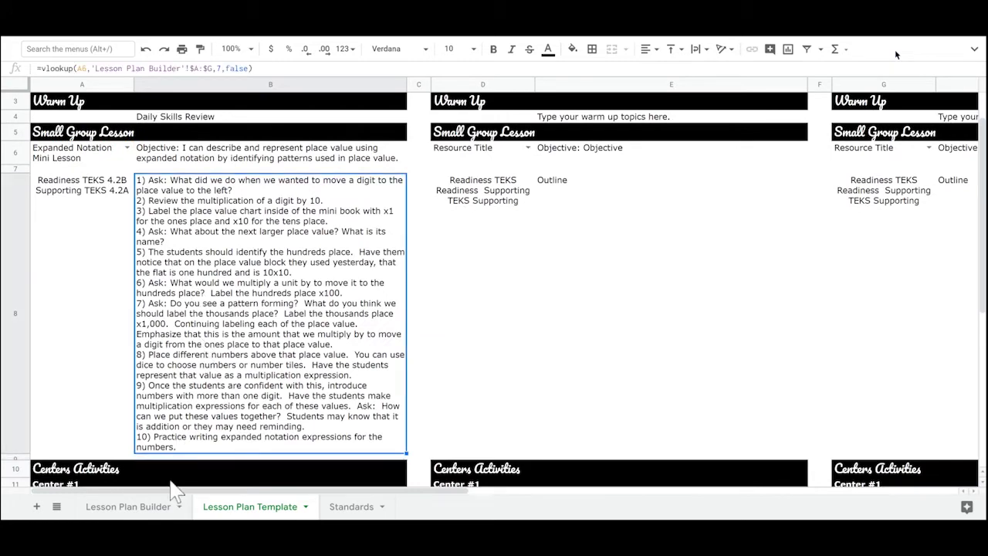
# Look at the outline cells on the Lesson Plan Builder sheet, including those of Build a Decimal and Comparing Decimals Mini Lessons
pyautogui.click(153, 509)
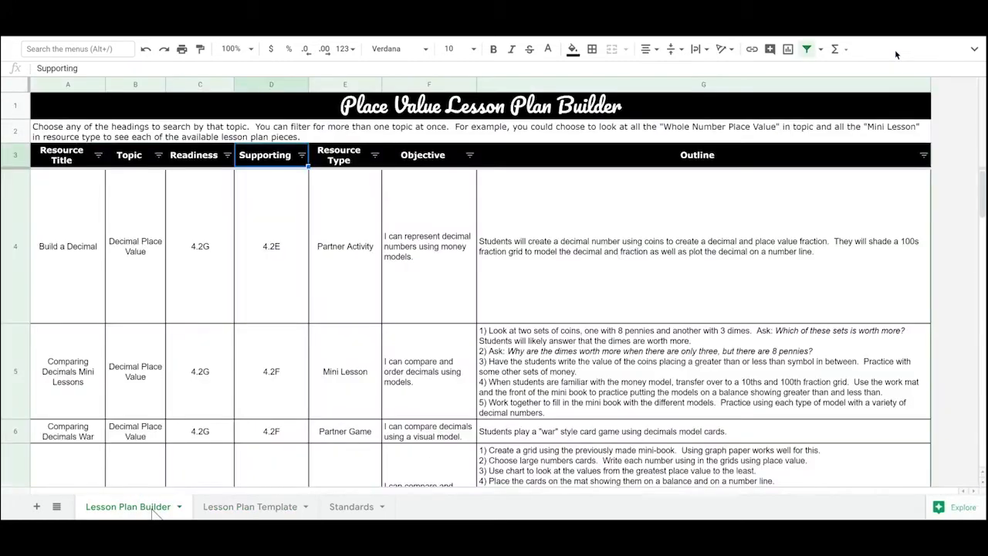
pyautogui.click(583, 257)
pyautogui.click(560, 377)
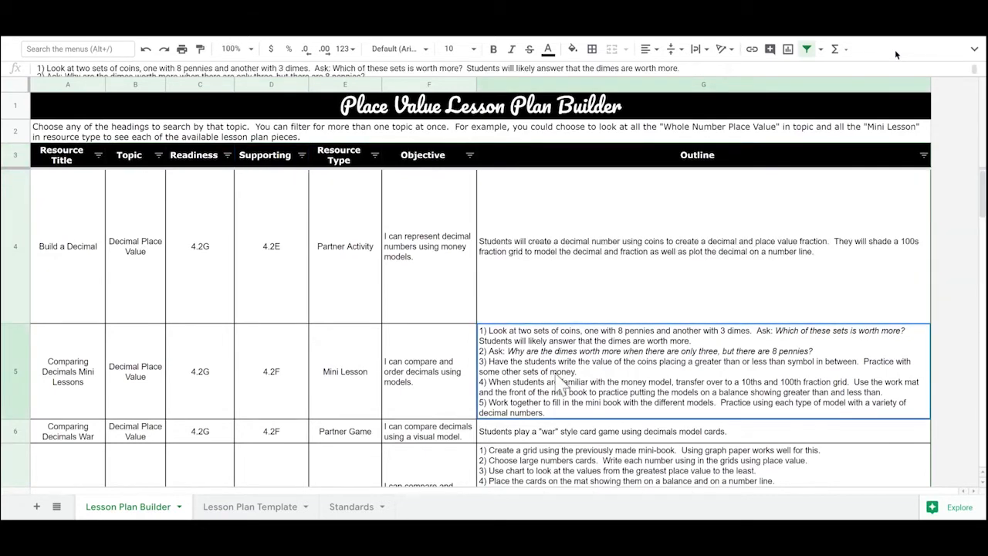
pyautogui.tripleClick(560, 362)
pyautogui.click(539, 466)
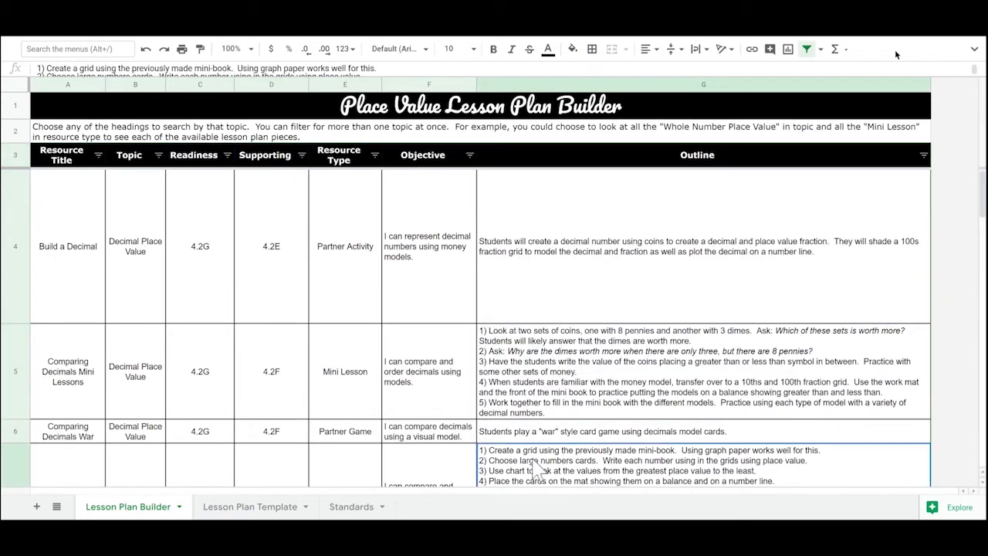
# Return to the Lesson Plan Template sheet and choose Comparing Decimals War as the resource for Monday's Center #1
pyautogui.click(279, 512)
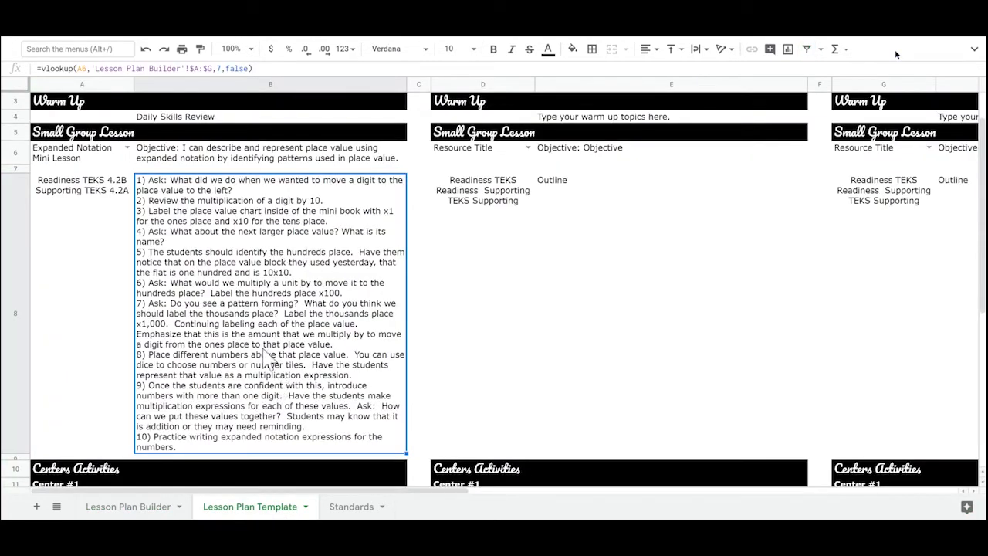
pyautogui.scroll(-3, 267, 355)
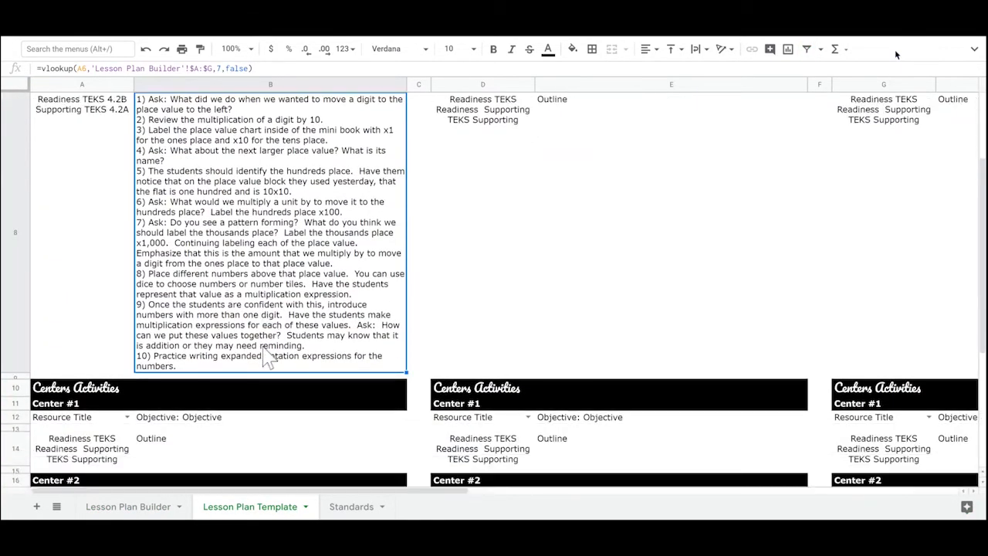
pyautogui.scroll(-5, 165, 196)
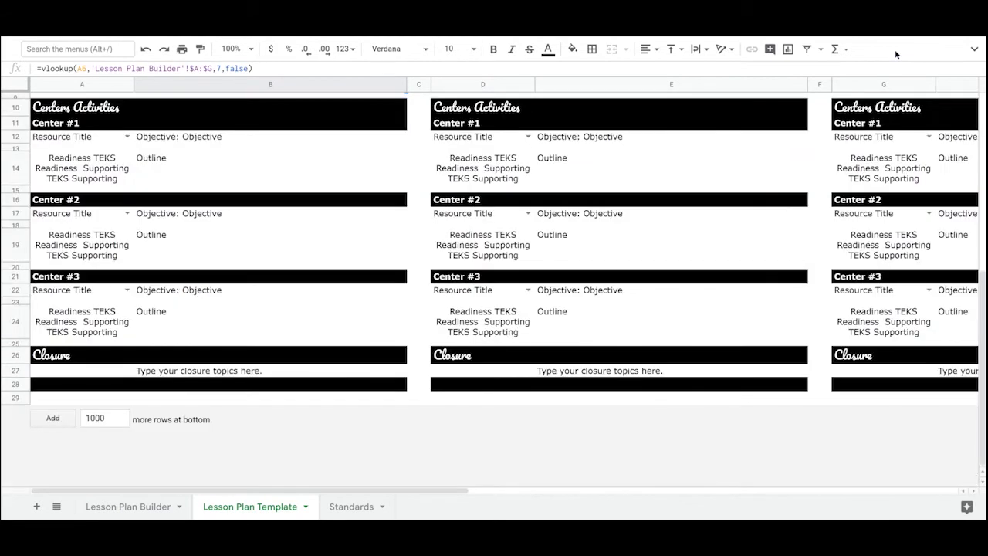
pyautogui.click(127, 137)
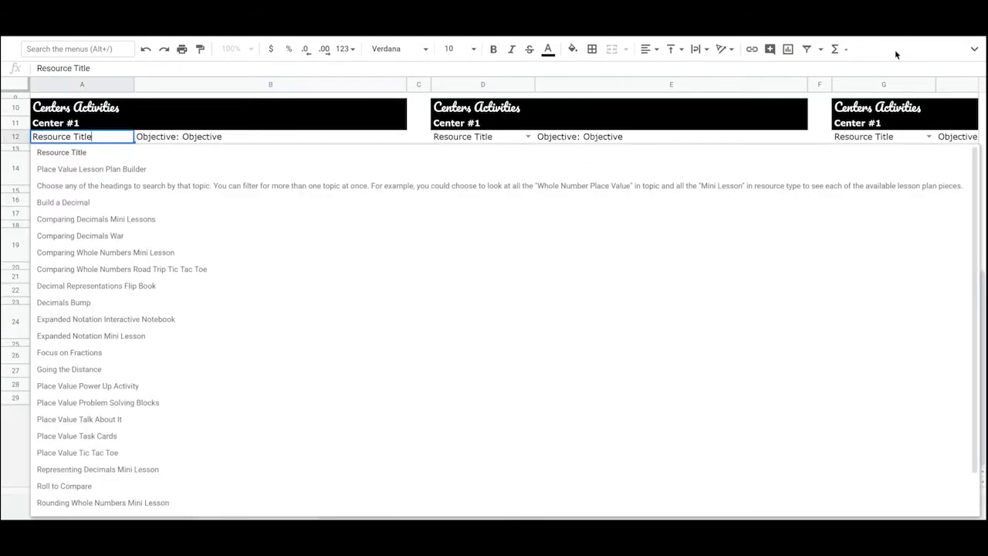
pyautogui.click(101, 236)
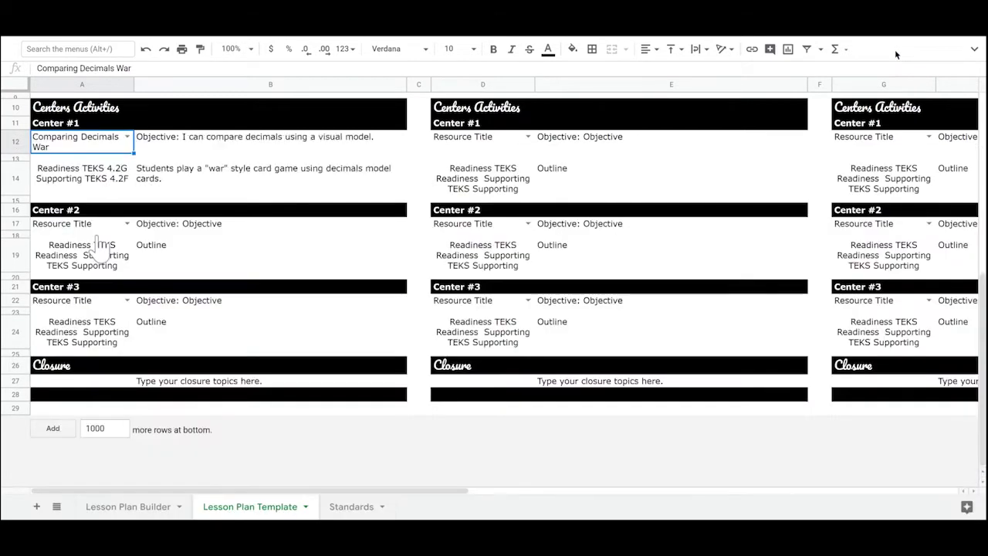
# Choose Decimals Bump for Monday's Center #2 and Build a Decimal for Monday's Center #3
pyautogui.click(127, 224)
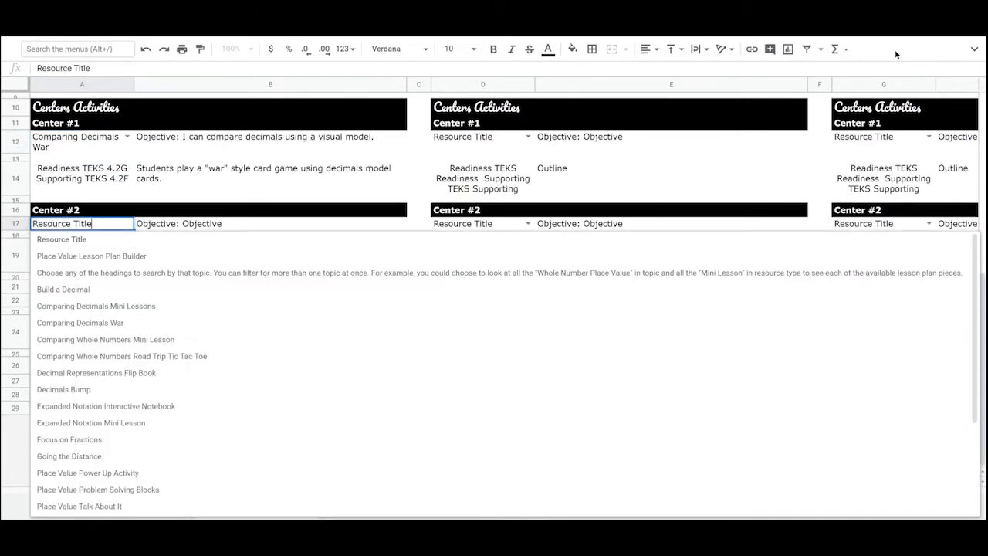
pyautogui.click(98, 390)
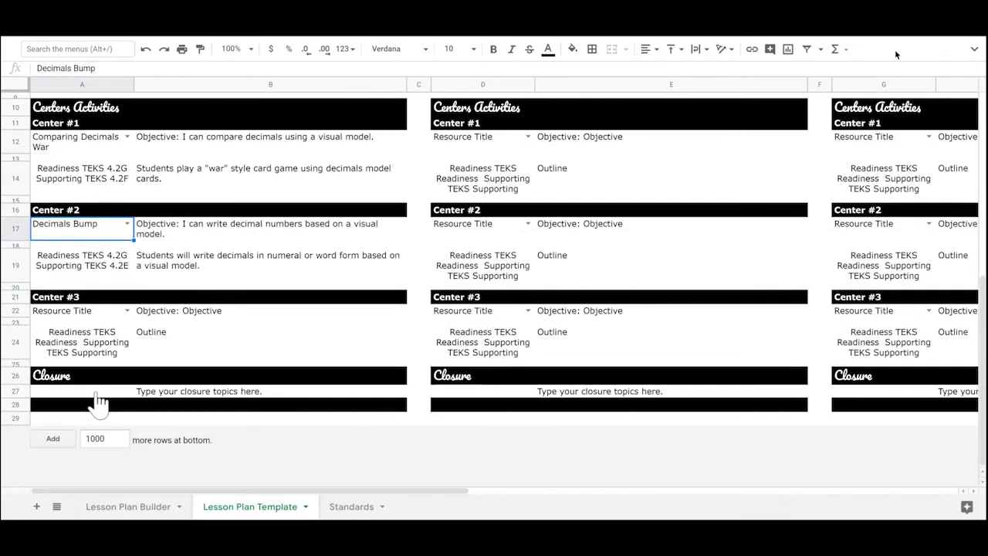
pyautogui.click(127, 310)
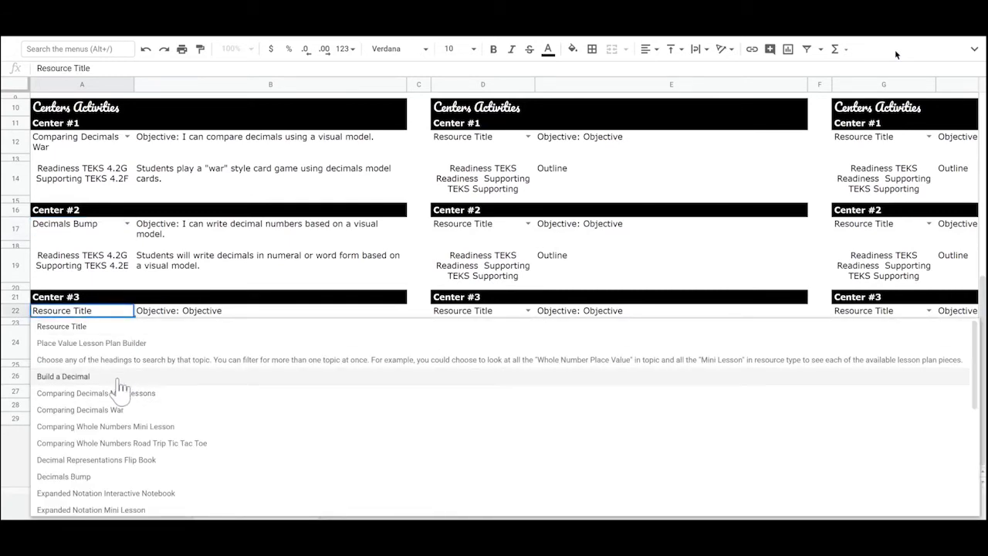
pyautogui.click(63, 376)
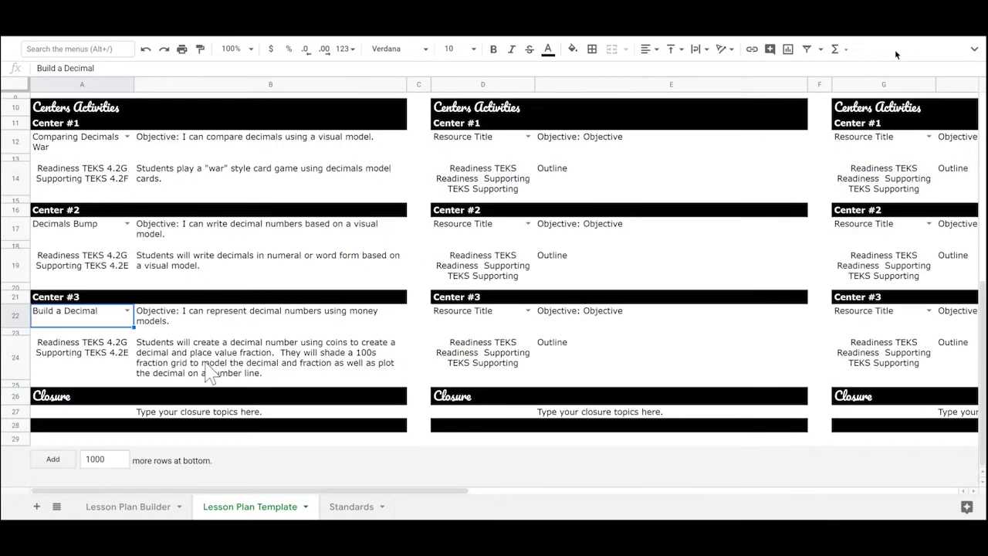
# Choose Comparing Decimals War as the resource for Tuesday's Center #1
pyautogui.click(528, 136)
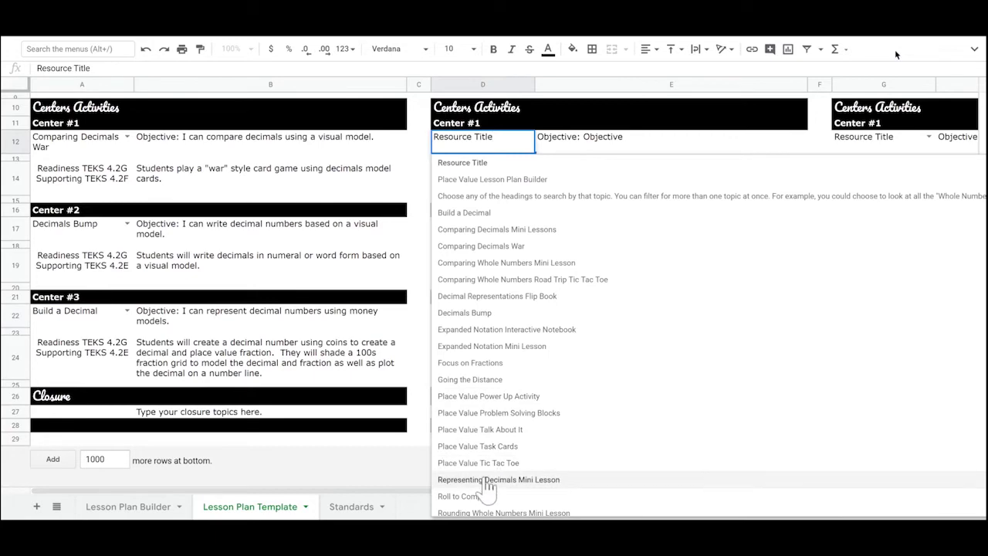
pyautogui.scroll(-1, 487, 486)
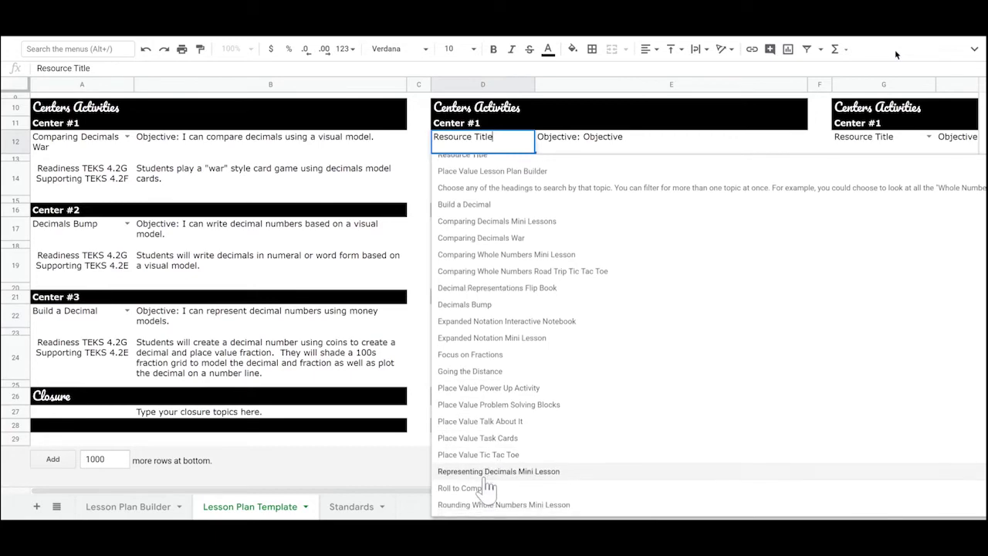
pyautogui.click(511, 230)
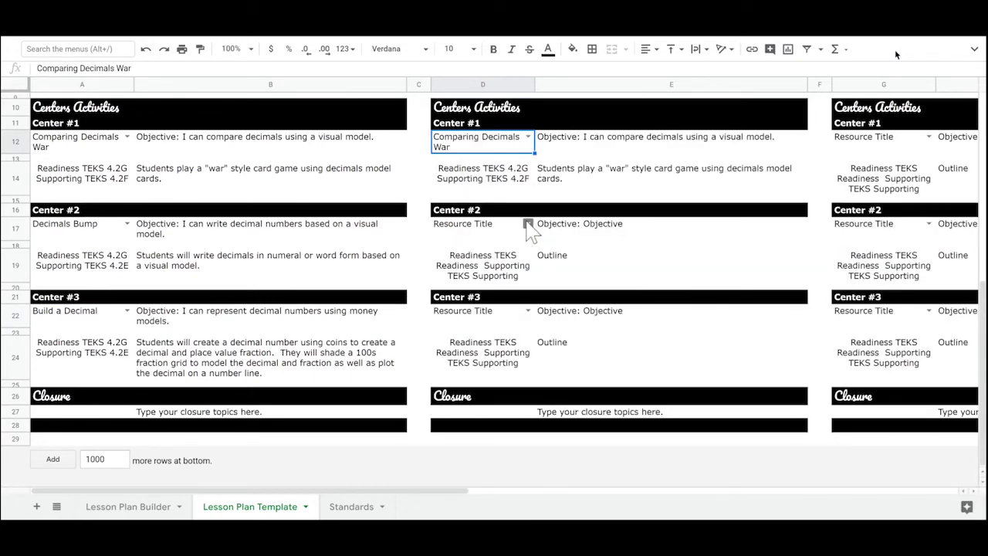
# Choose Comparing Whole Numbers Road Trip Tic Tac Toe for Tuesday's Center #2 and Decimals Bump for Tuesday's Center #3
pyautogui.click(528, 224)
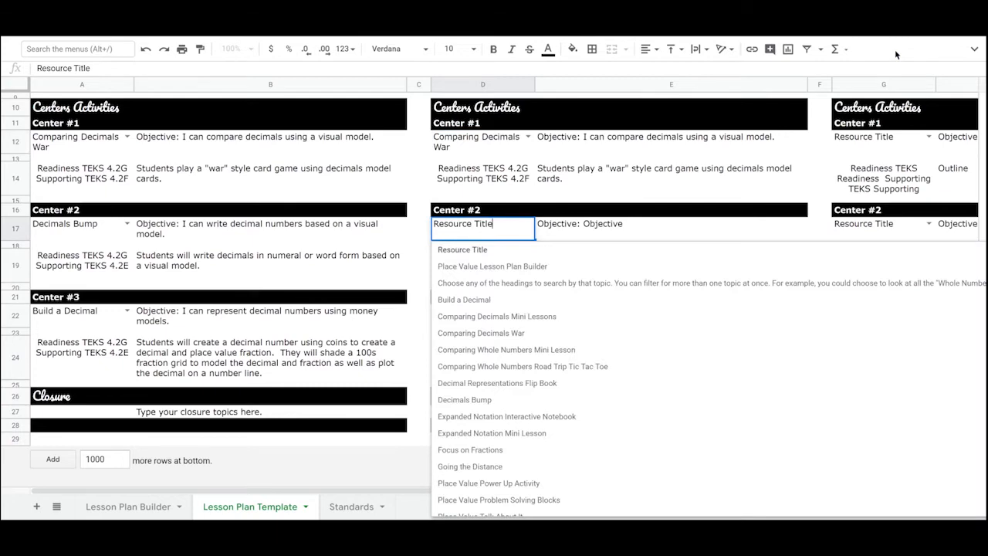
pyautogui.click(491, 367)
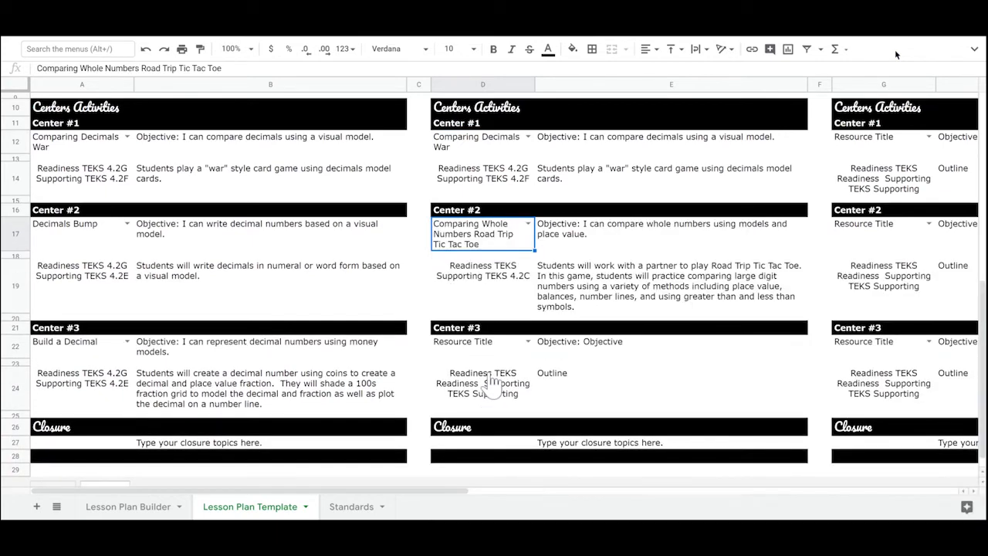
pyautogui.click(530, 342)
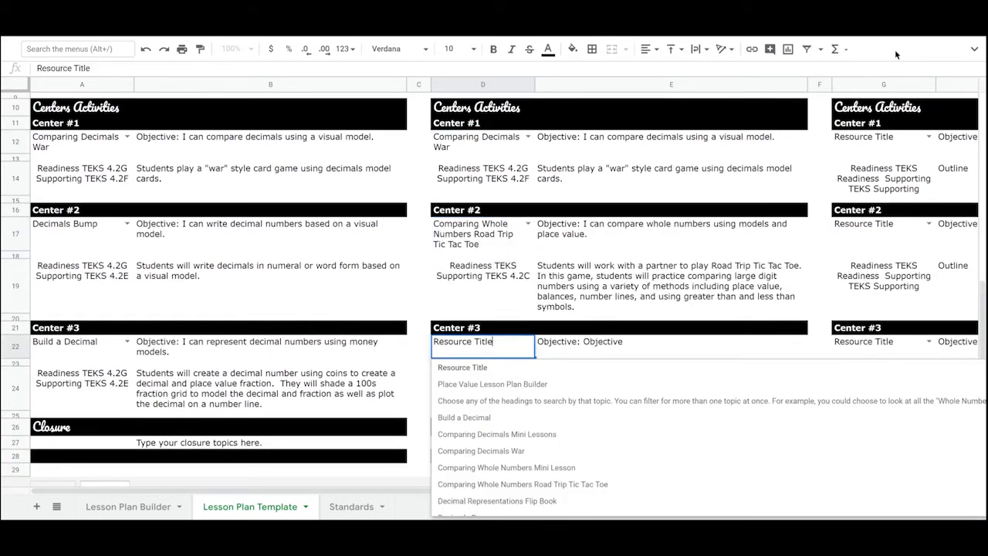
pyautogui.scroll(-3, 523, 412)
pyautogui.click(500, 391)
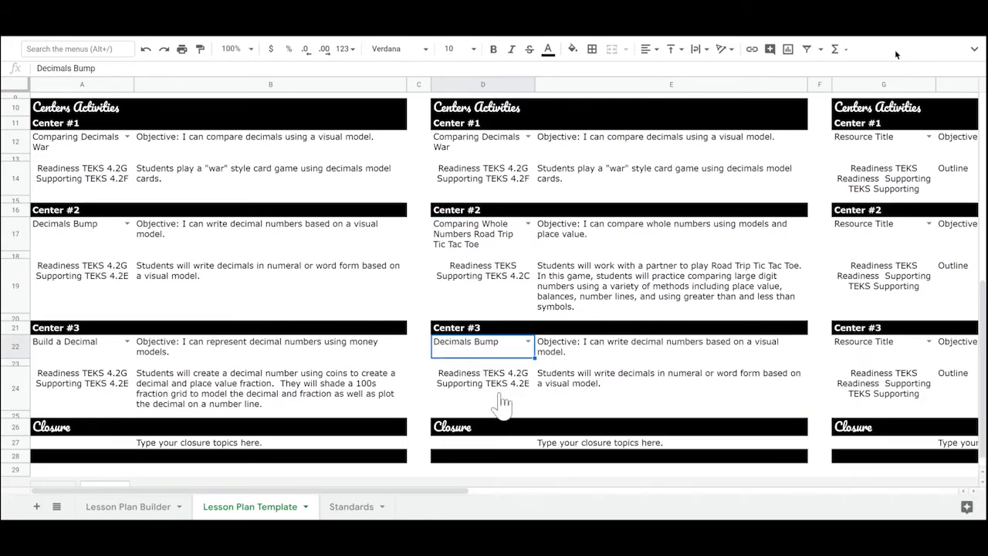
# Choose The Place Value System Mini Lesson as the resource for Tuesday's Small Group Lesson and look over the plan
pyautogui.scroll(5, 559, 286)
pyautogui.scroll(1, 561, 290)
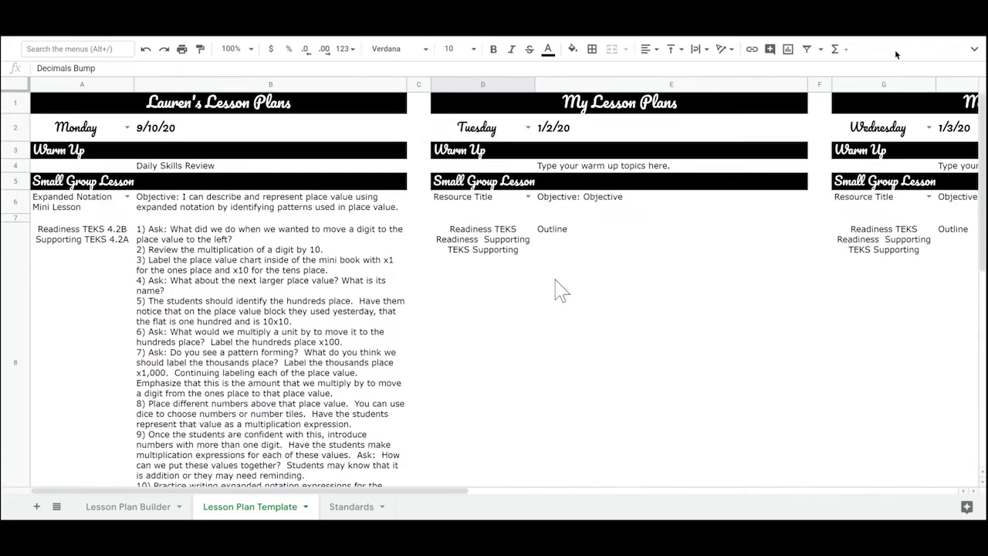
pyautogui.click(528, 197)
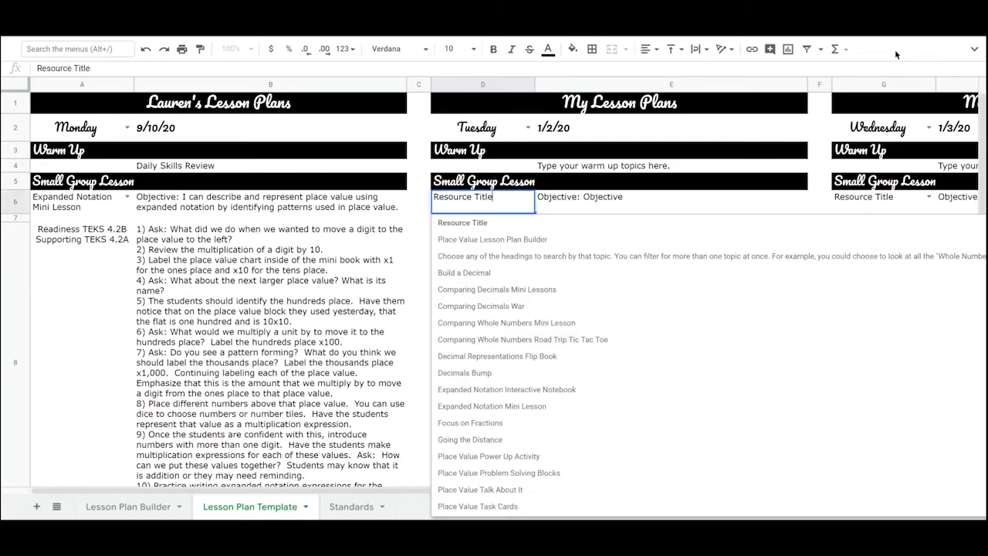
pyautogui.scroll(-3, 516, 326)
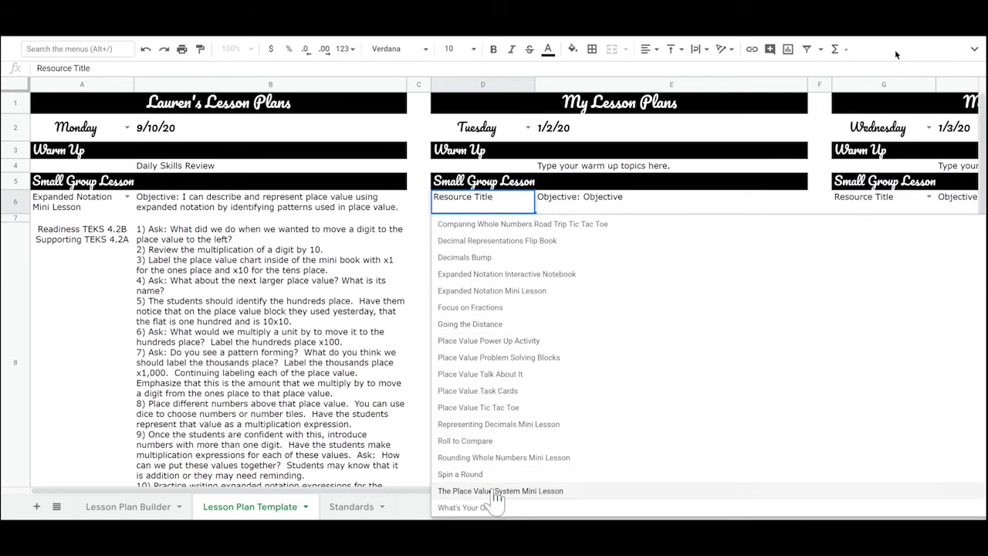
pyautogui.click(494, 492)
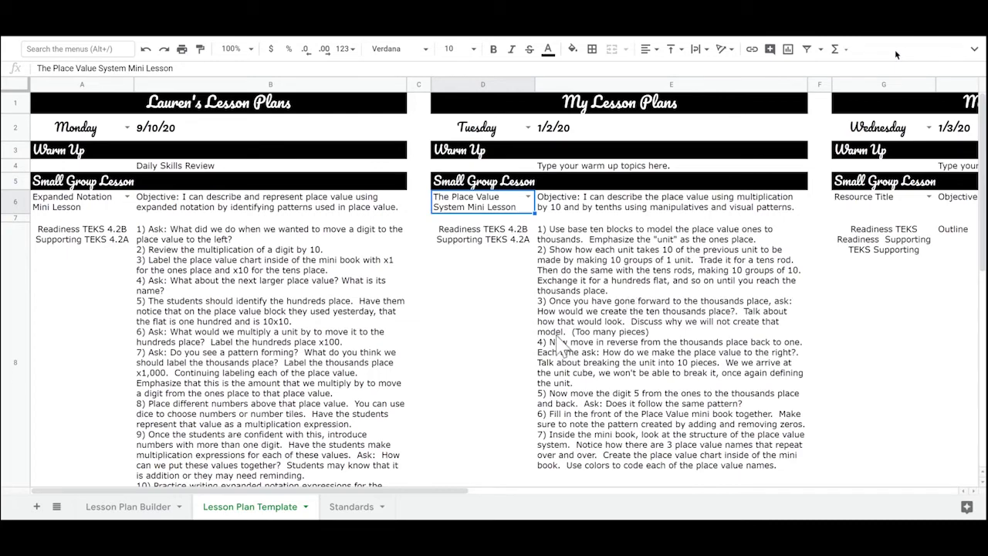
pyautogui.scroll(-5, 562, 346)
pyautogui.scroll(5, 561, 346)
pyautogui.hscroll(5, 562, 346)
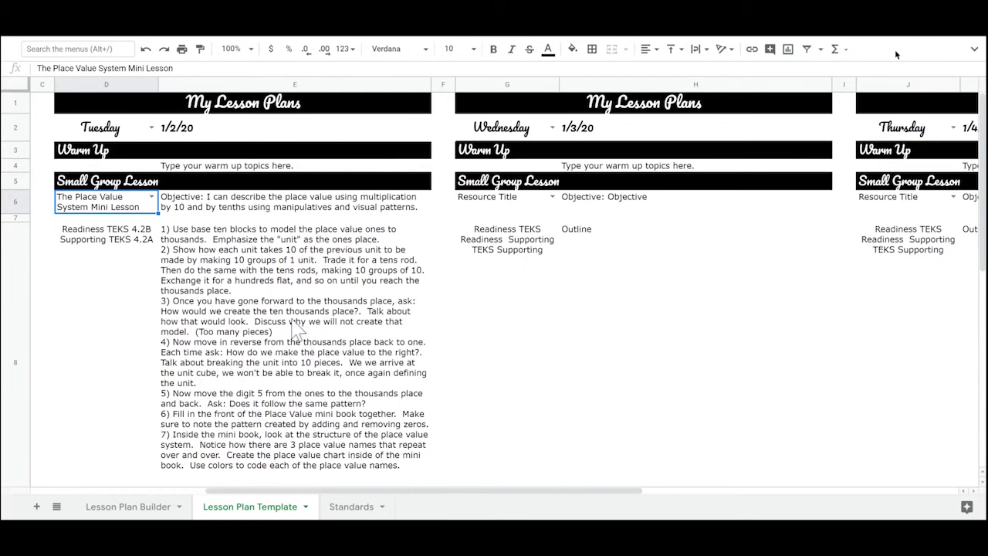
pyautogui.hscroll(-5, 295, 324)
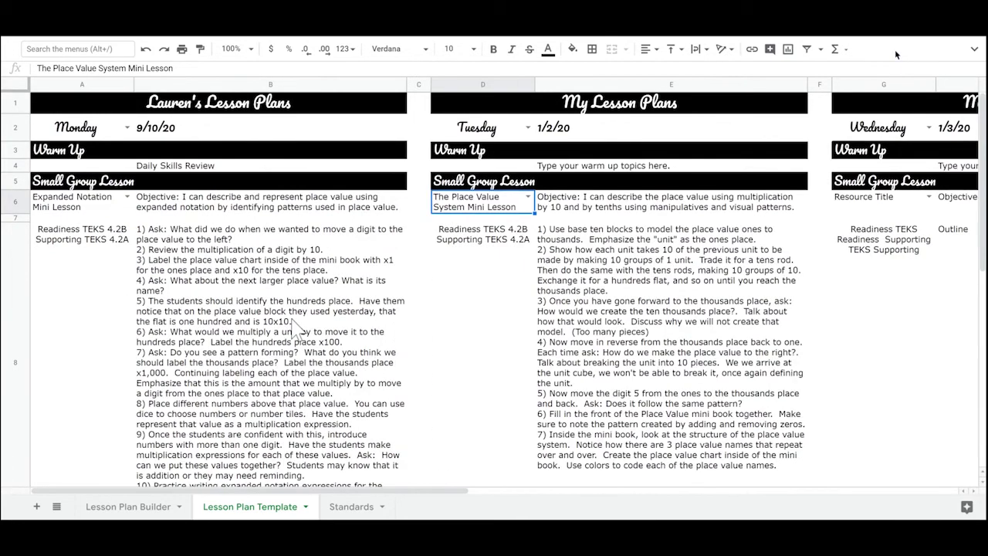
# Set the resource of Tuesday's Small Group Lesson to Comparing Decimals Mini Lessons
pyautogui.click(529, 198)
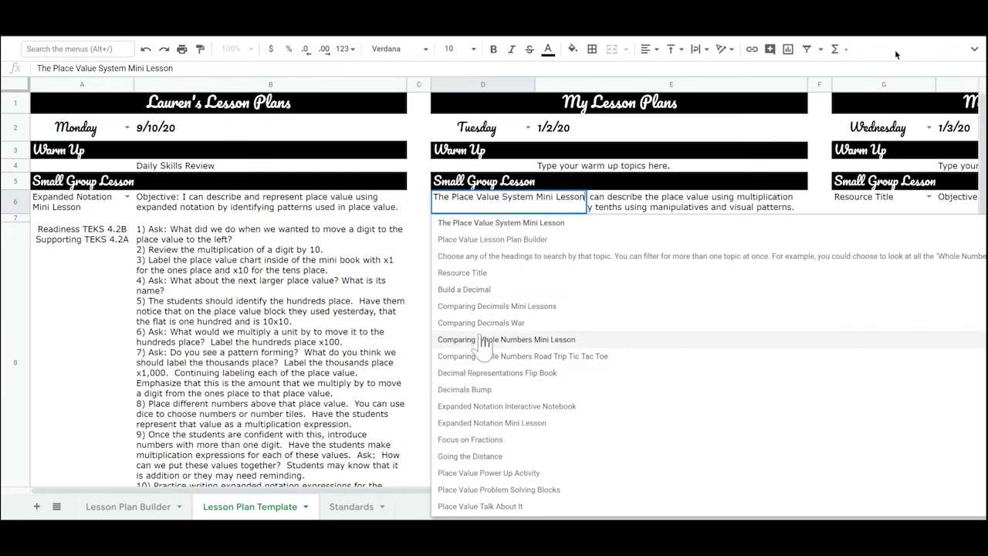
pyautogui.click(499, 312)
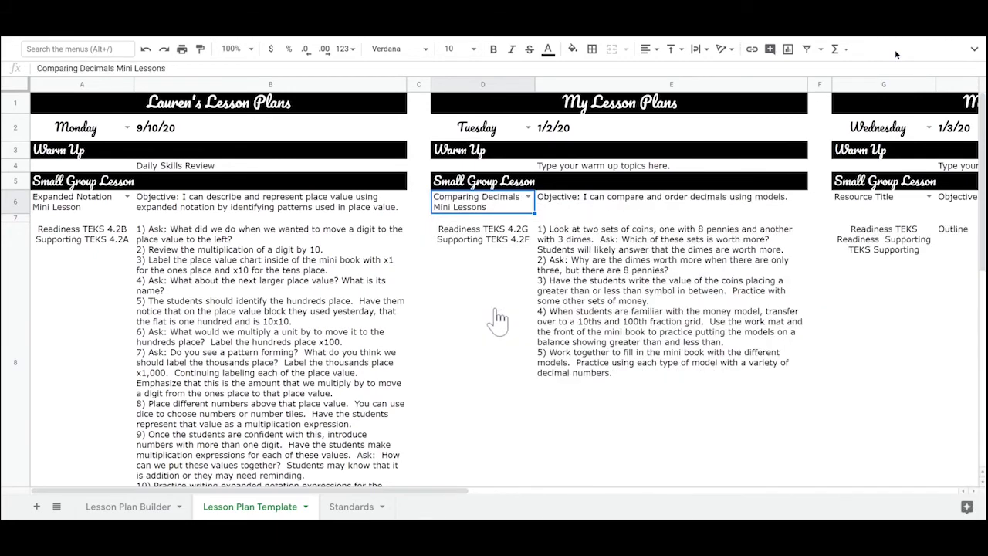
pyautogui.scroll(-3, 593, 297)
pyautogui.scroll(3, 596, 299)
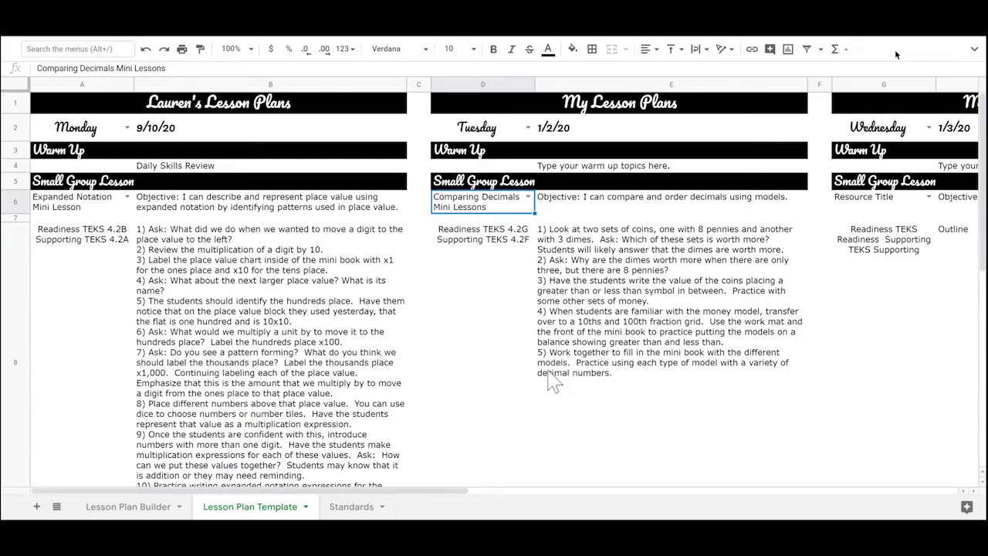
# Duplicate the Lesson Plan Template sheet
pyautogui.hscroll(10, 784, 309)
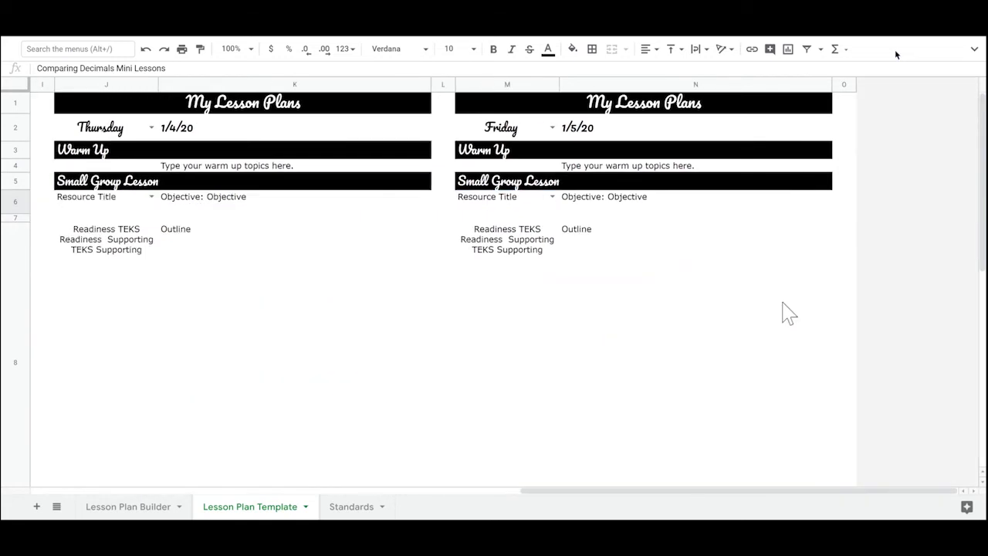
pyautogui.hscroll(-10, 788, 313)
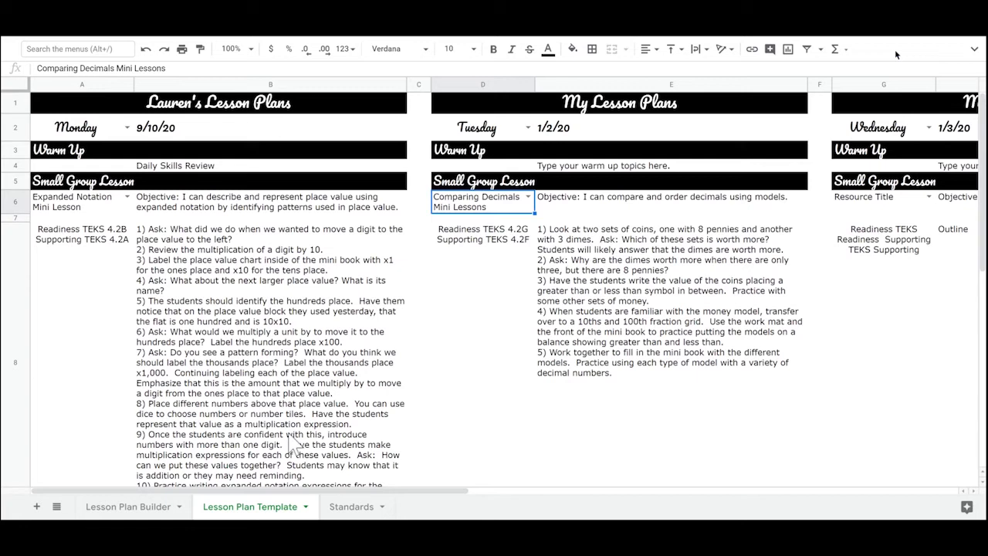
pyautogui.rightClick(272, 513)
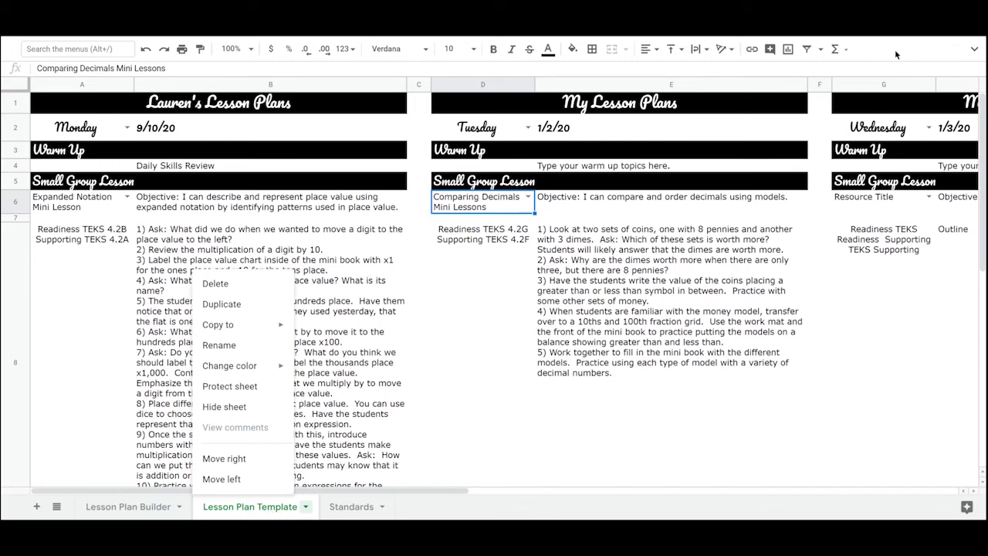
pyautogui.click(263, 307)
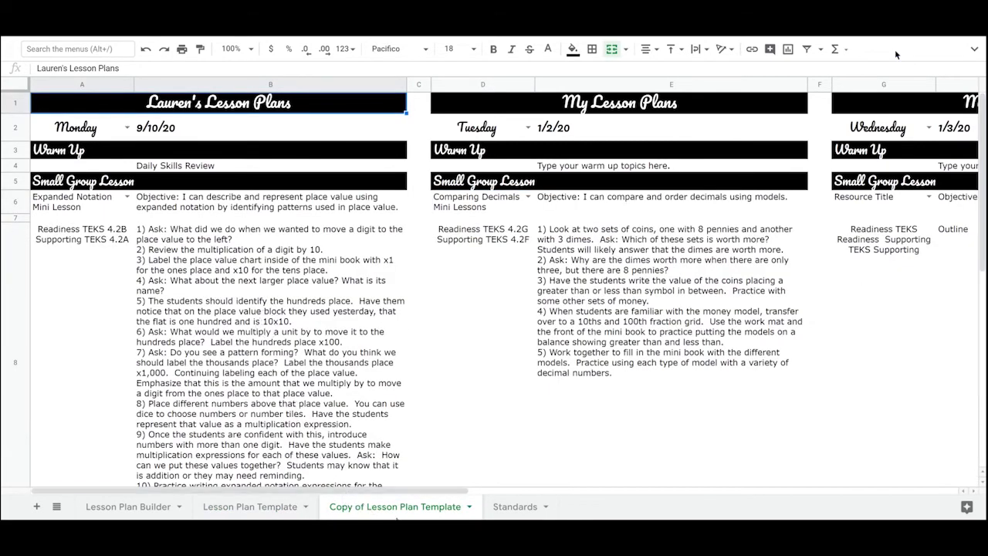
# Look at the original Lesson Plan Template sheet and its copy, and open the Standards sheet
pyautogui.click(267, 508)
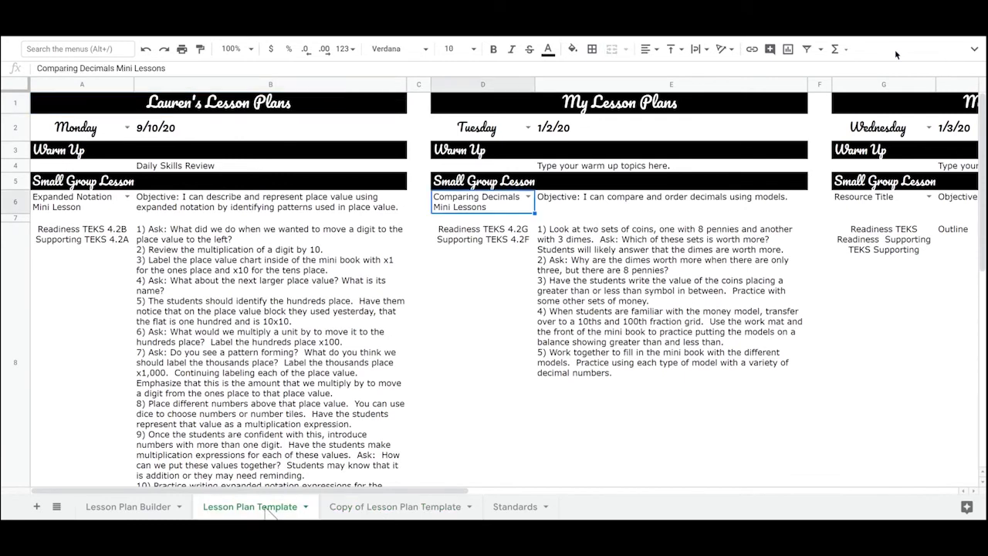
pyautogui.click(347, 509)
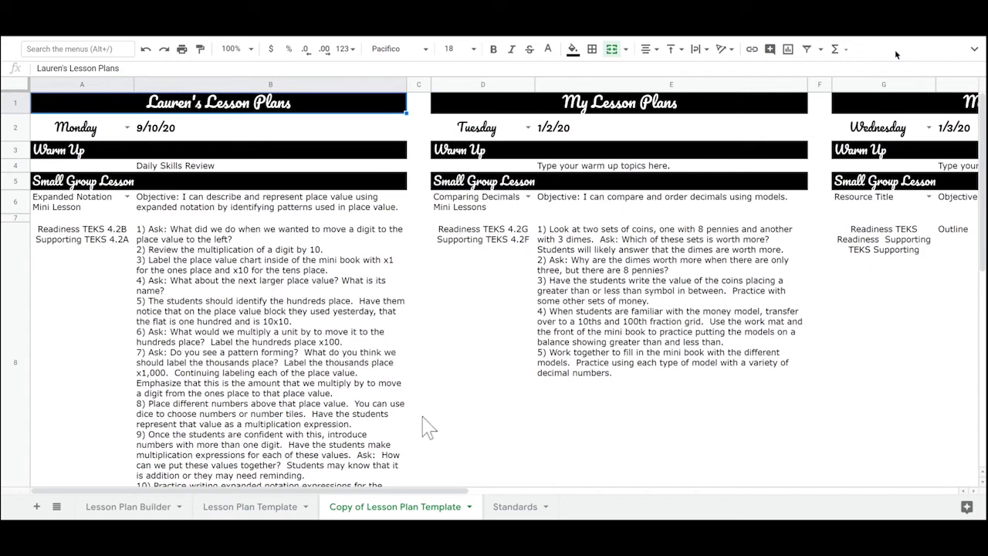
pyautogui.click(515, 507)
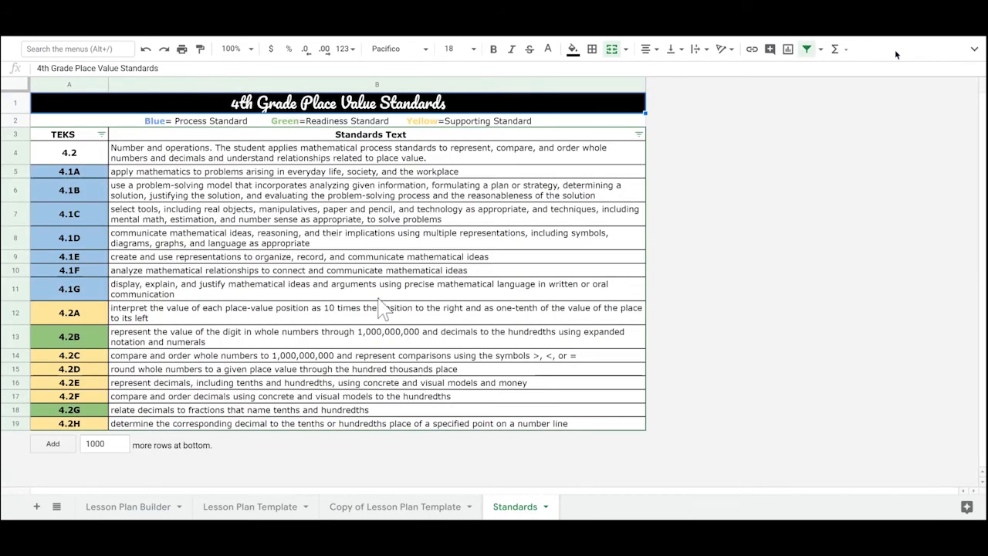